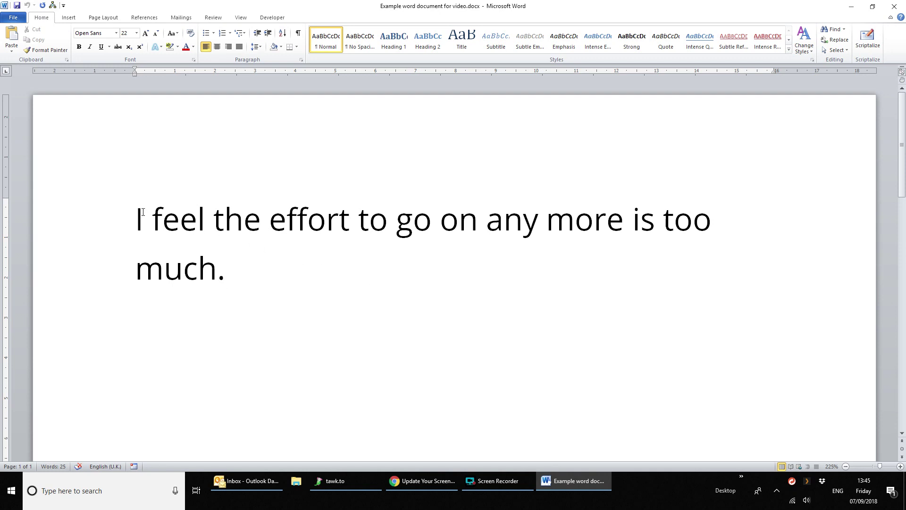
# Apply the PremiumUltra1 font to the sentence 'I feel the effort to go on any more is too much.'.
pyautogui.tripleClick(144, 212)
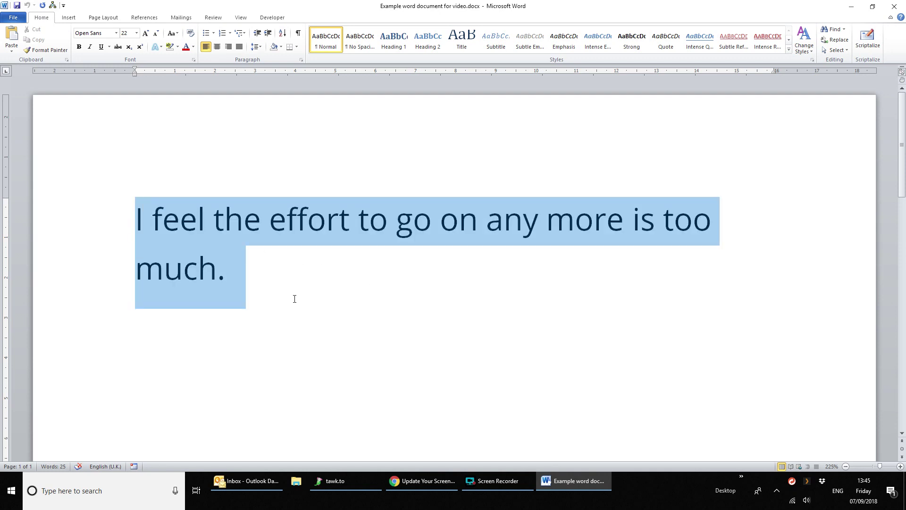
pyautogui.click(116, 33)
pyautogui.click(106, 83)
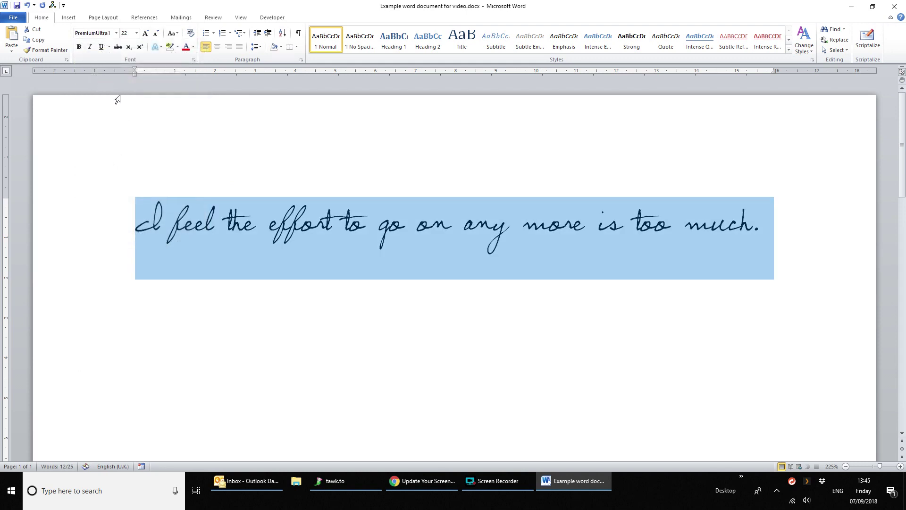
pyautogui.click(380, 370)
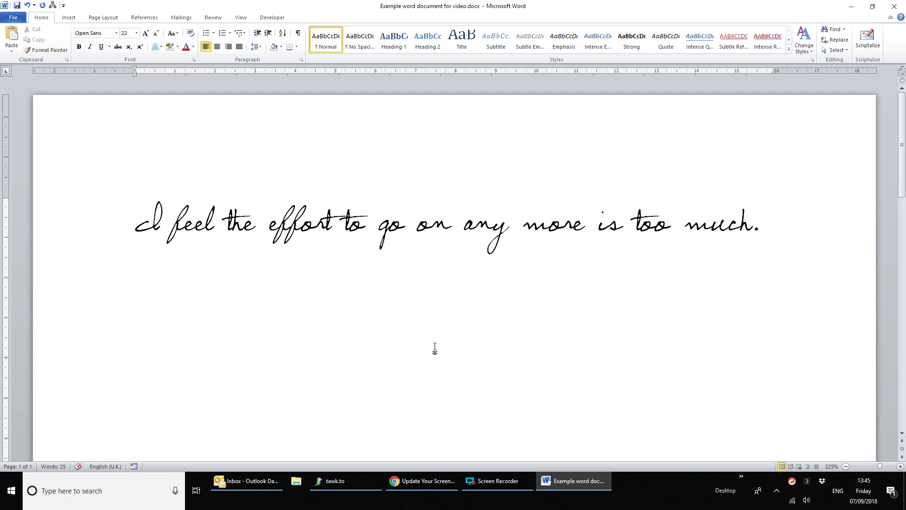
# Set the three symbols on the e row to PremiumUltra1 so they show as cursive e's.
pyautogui.scroll(-2, 435, 347)
pyautogui.scroll(-3, 435, 347)
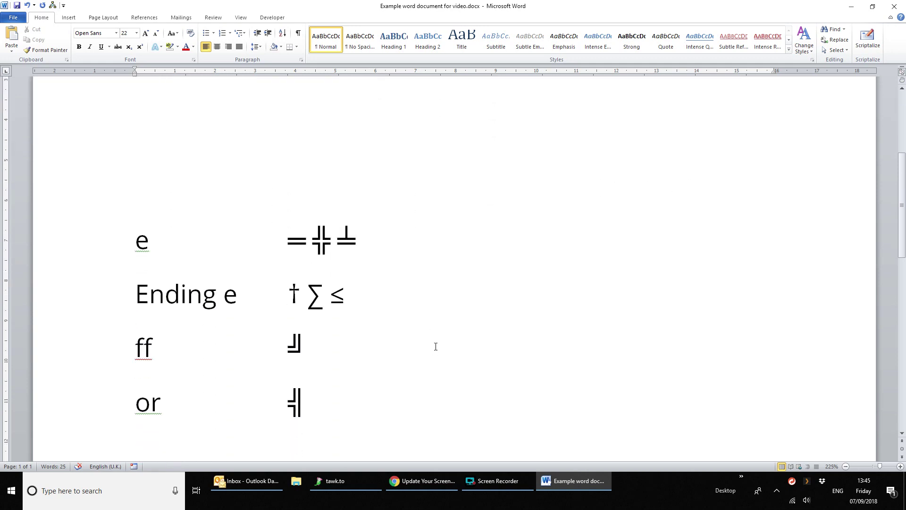
pyautogui.scroll(-1, 435, 346)
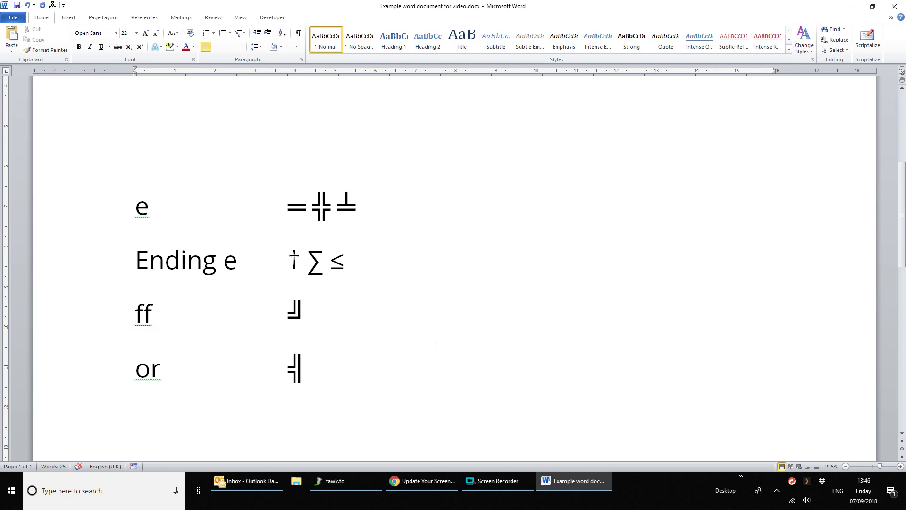
pyautogui.moveTo(288, 218); pyautogui.dragTo(356, 227)
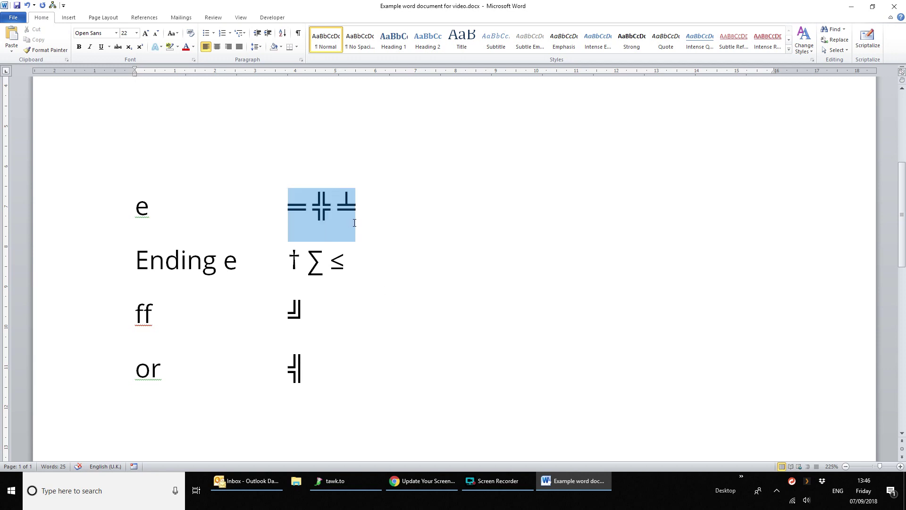
pyautogui.click(116, 33)
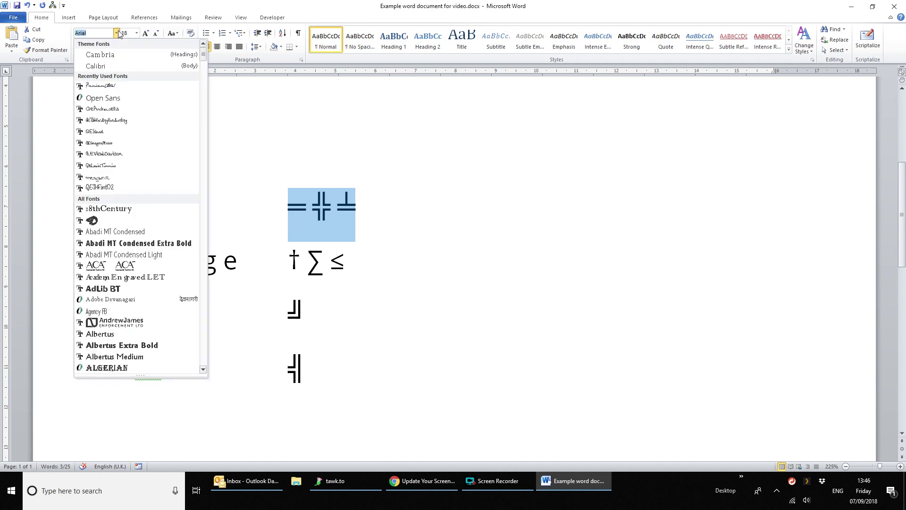
pyautogui.click(102, 85)
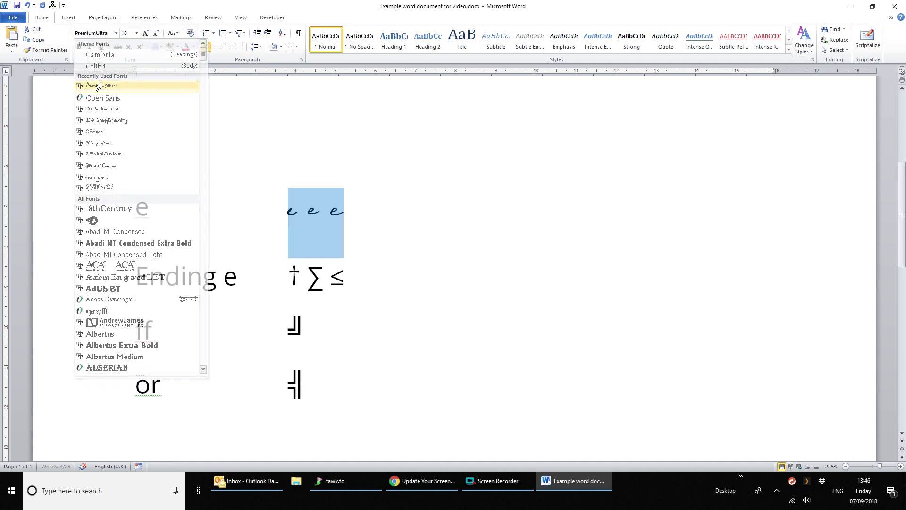
pyautogui.click(478, 222)
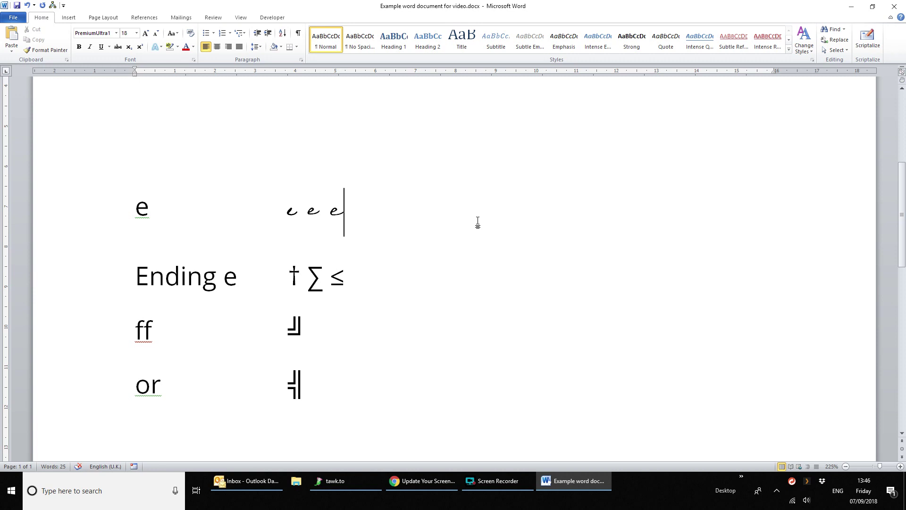
# Set the ╝ symbol on the ff row to PremiumUltra1.
pyautogui.click(289, 329)
pyautogui.doubleClick(288, 330)
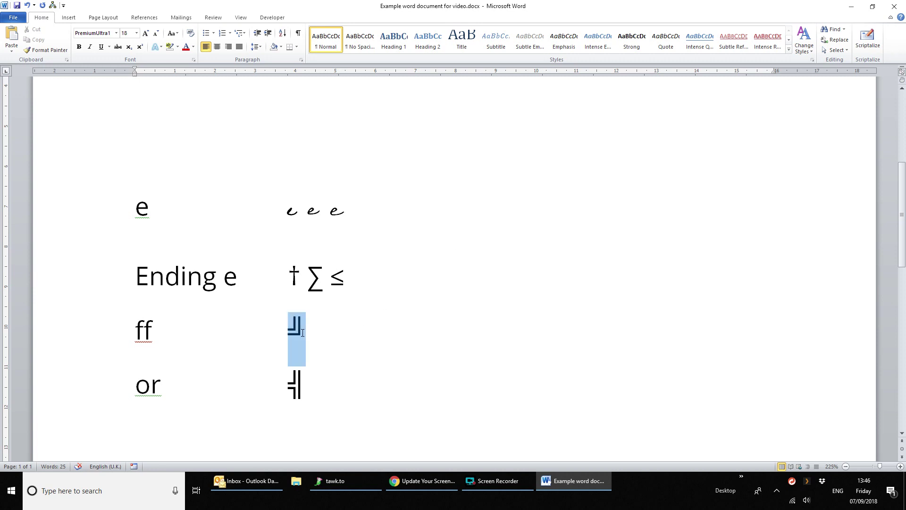
pyautogui.click(116, 33)
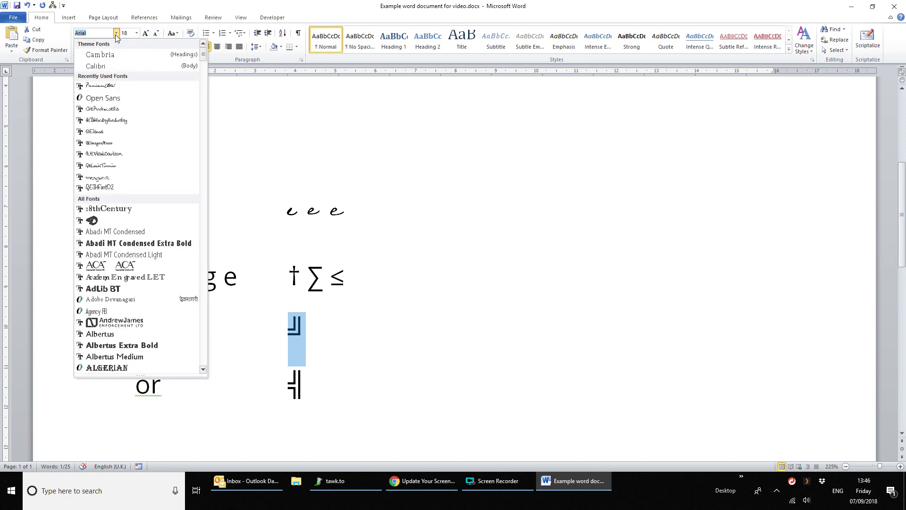
pyautogui.click(110, 87)
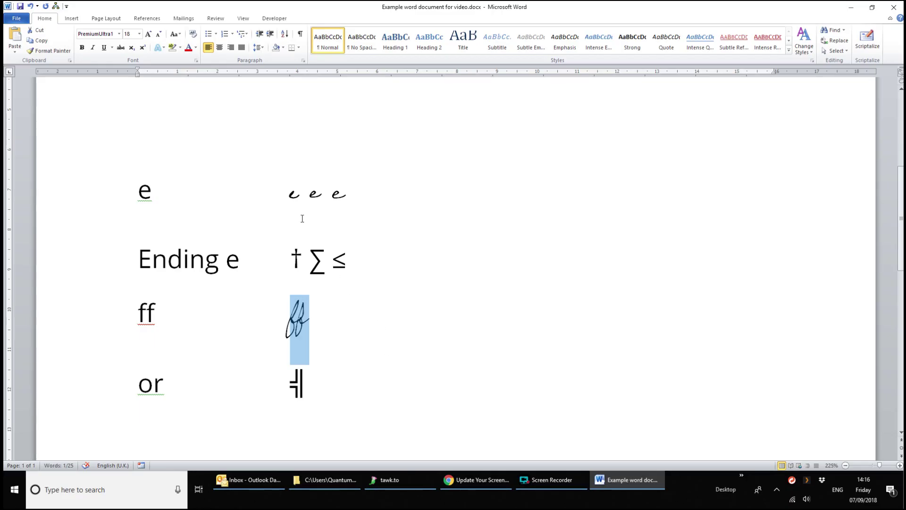
# Return the e-row and ff-row glyphs to plain Open Sans symbols (═╬╧ and ╝).
pyautogui.moveTo(290, 197); pyautogui.dragTo(349, 200)
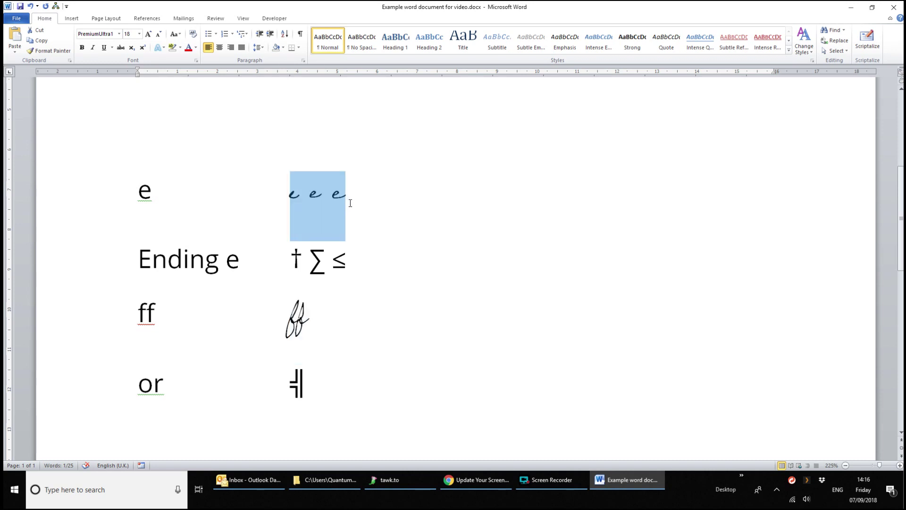
pyautogui.click(119, 34)
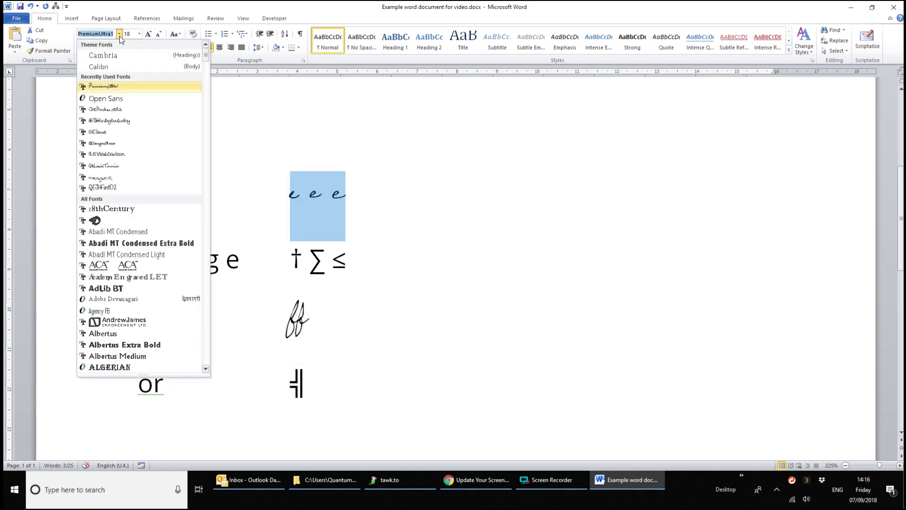
pyautogui.click(113, 97)
pyautogui.moveTo(287, 302); pyautogui.dragTo(336, 321)
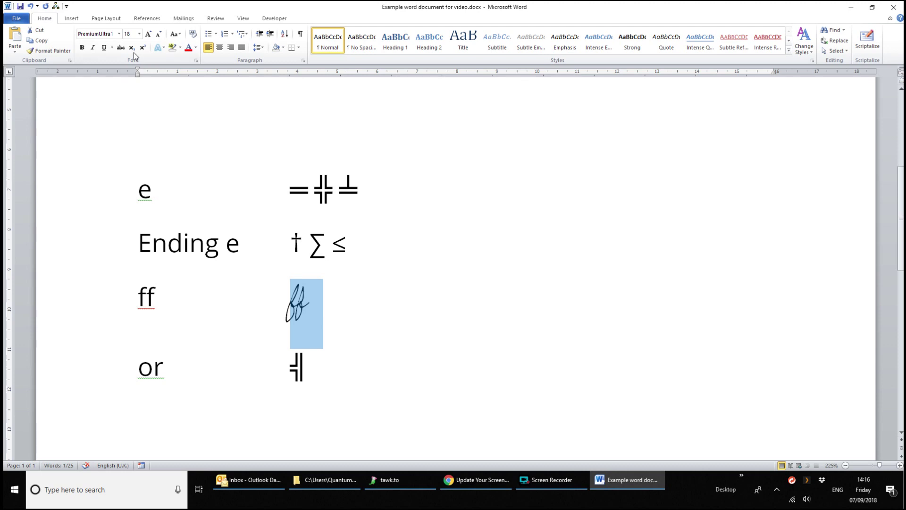
pyautogui.click(119, 33)
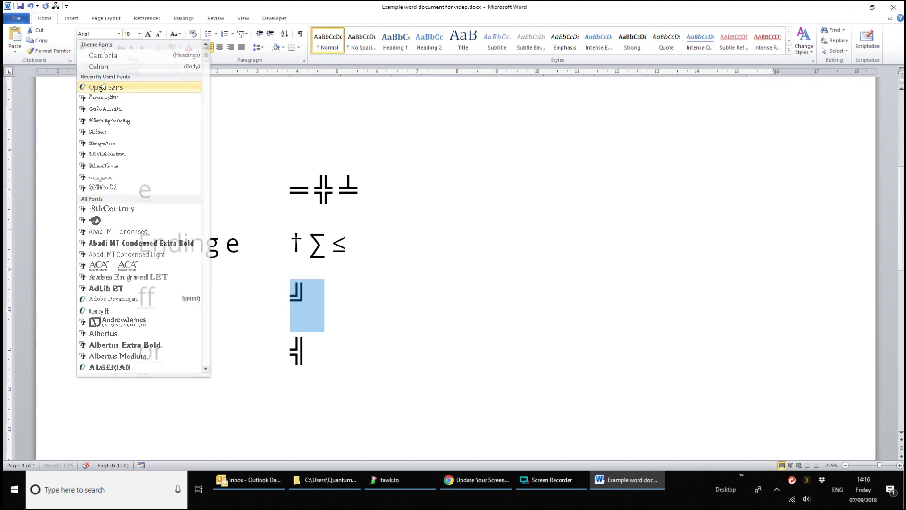
pyautogui.click(108, 85)
# Select the top sentence and open the font list to pick a plain font.
pyautogui.scroll(6, 549, 241)
pyautogui.moveTo(138, 209); pyautogui.dragTo(784, 222)
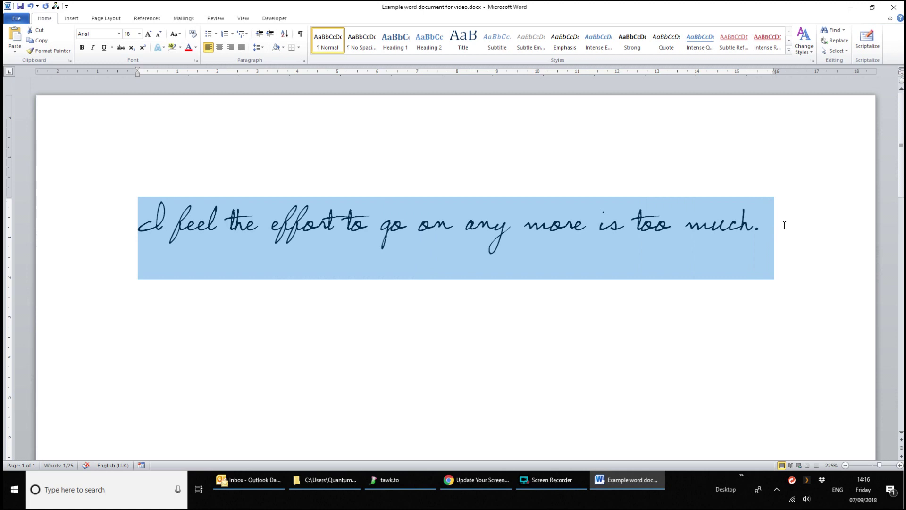
pyautogui.click(119, 34)
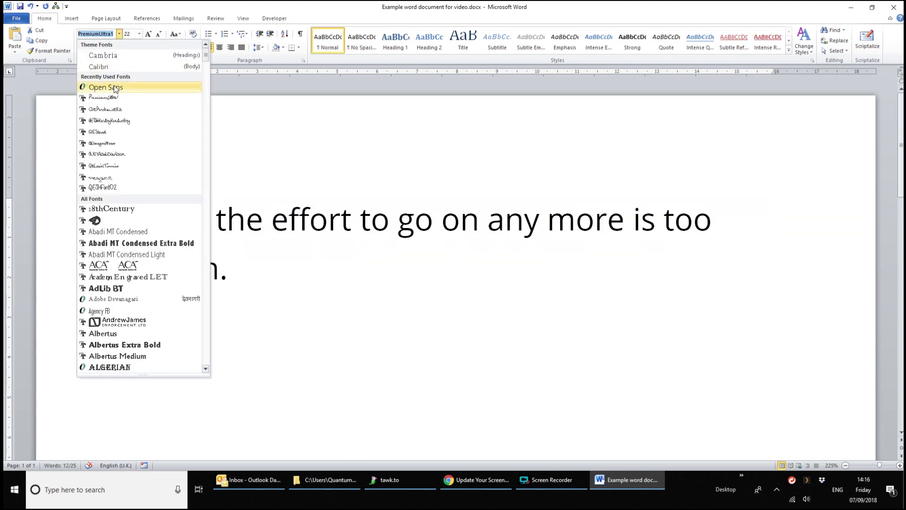
pyautogui.scroll(-5, 427, 332)
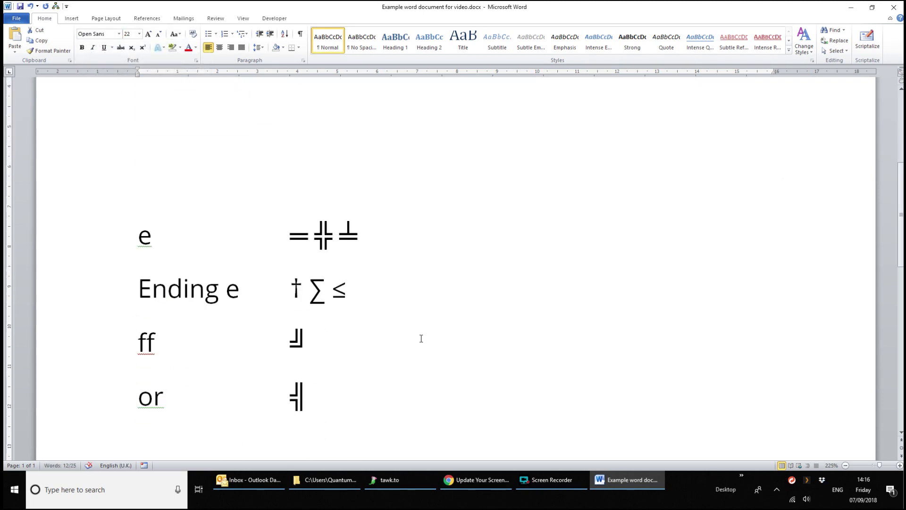
# Replace the two e's in 'feel' with joining symbols copied from the e row.
pyautogui.moveTo(290, 245); pyautogui.dragTo(305, 244)
pyautogui.hotkey('ctrl', 'c')
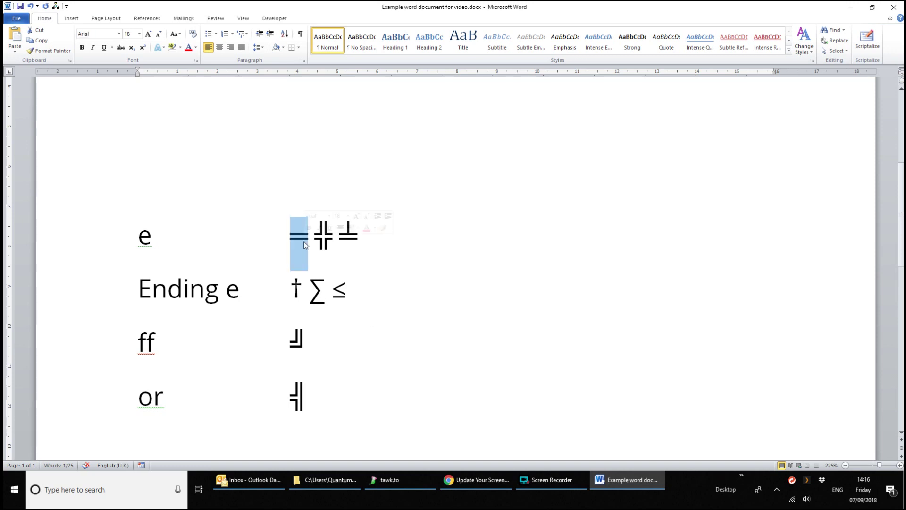
pyautogui.scroll(5, 306, 243)
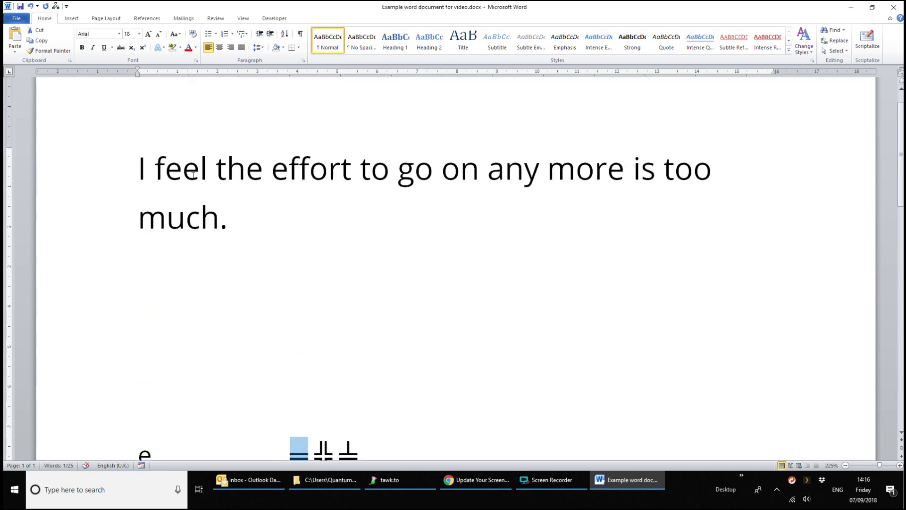
pyautogui.moveTo(170, 172); pyautogui.dragTo(183, 172)
pyautogui.hotkey('ctrl', 'v')
pyautogui.scroll(-3, 388, 299)
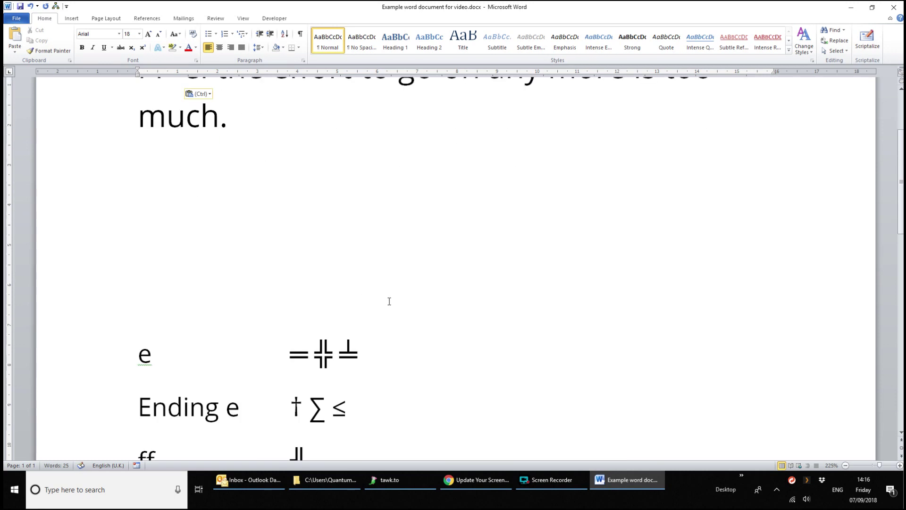
pyautogui.moveTo(313, 359); pyautogui.dragTo(332, 359)
pyautogui.hotkey('ctrl', 'c')
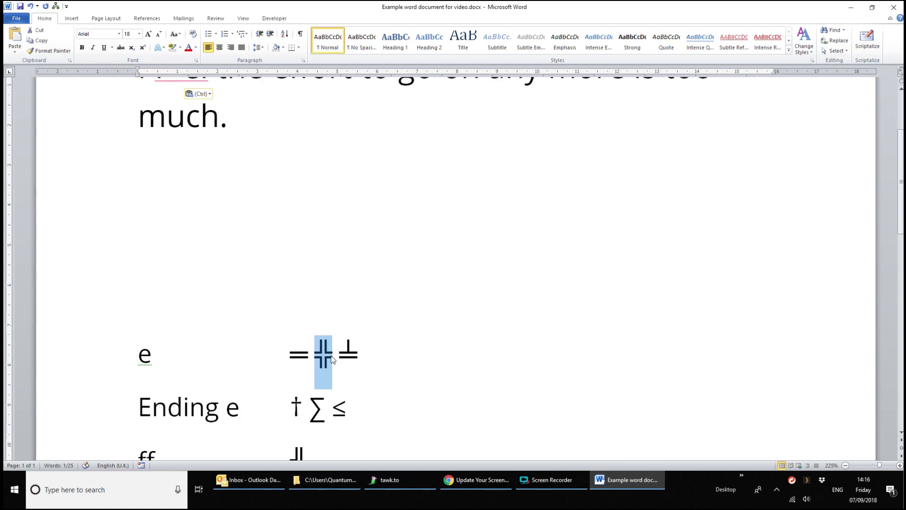
pyautogui.scroll(3, 359, 304)
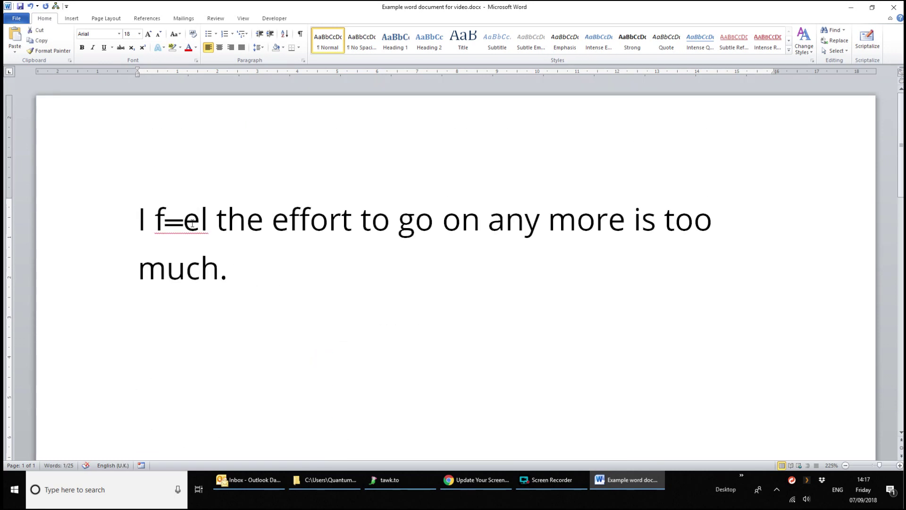
pyautogui.moveTo(183, 222); pyautogui.dragTo(201, 222)
pyautogui.hotkey('ctrl', 'v')
# Replace the e of 'effort' with the ╧ symbol.
pyautogui.scroll(-3, 346, 319)
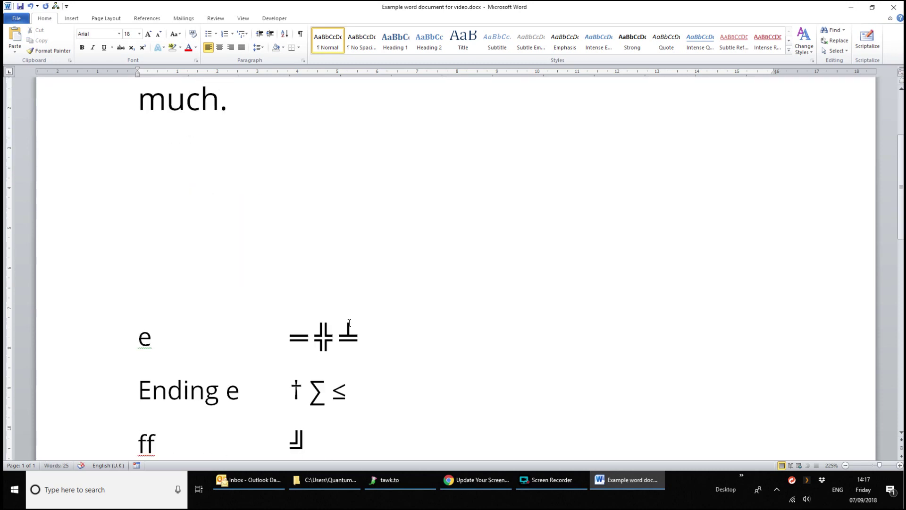
pyautogui.moveTo(340, 335); pyautogui.dragTo(360, 336)
pyautogui.hotkey('ctrl', 'c')
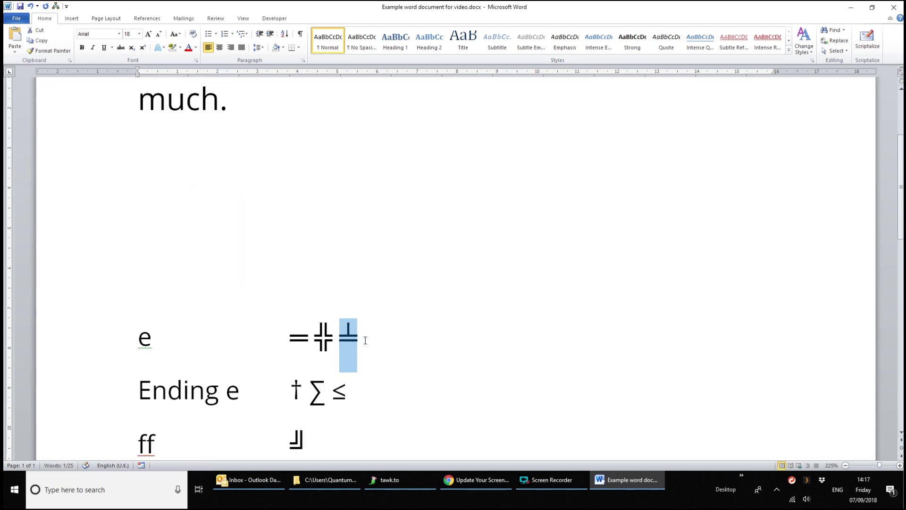
pyautogui.scroll(2, 485, 246)
pyautogui.scroll(2, 485, 246)
pyautogui.moveTo(272, 215); pyautogui.dragTo(289, 216)
pyautogui.hotkey('ctrl', 'v')
# Replace the e of 'the' with the † symbol from the Ending e row.
pyautogui.scroll(-5, 413, 318)
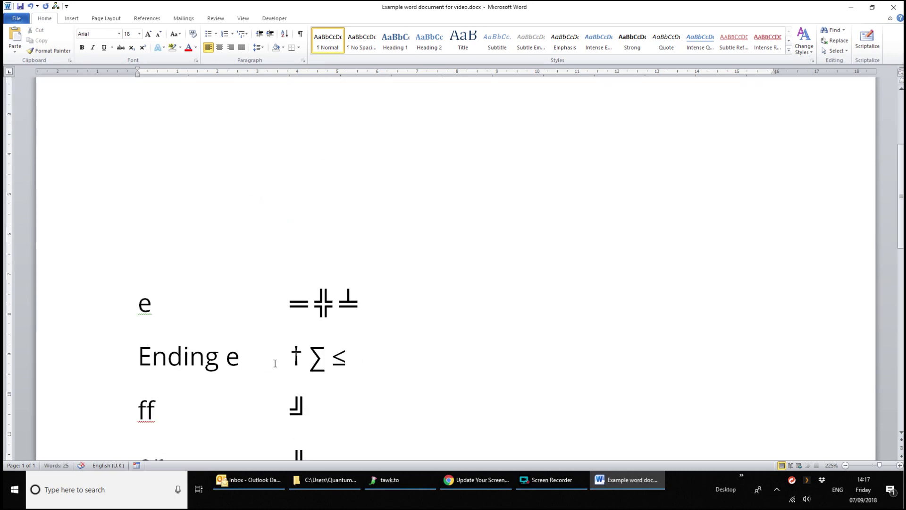
pyautogui.moveTo(290, 357); pyautogui.dragTo(302, 361)
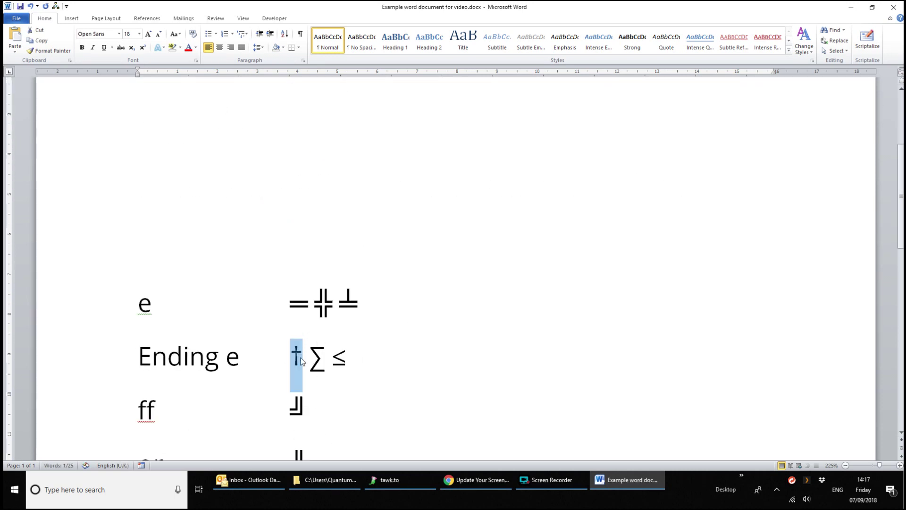
pyautogui.scroll(5, 497, 219)
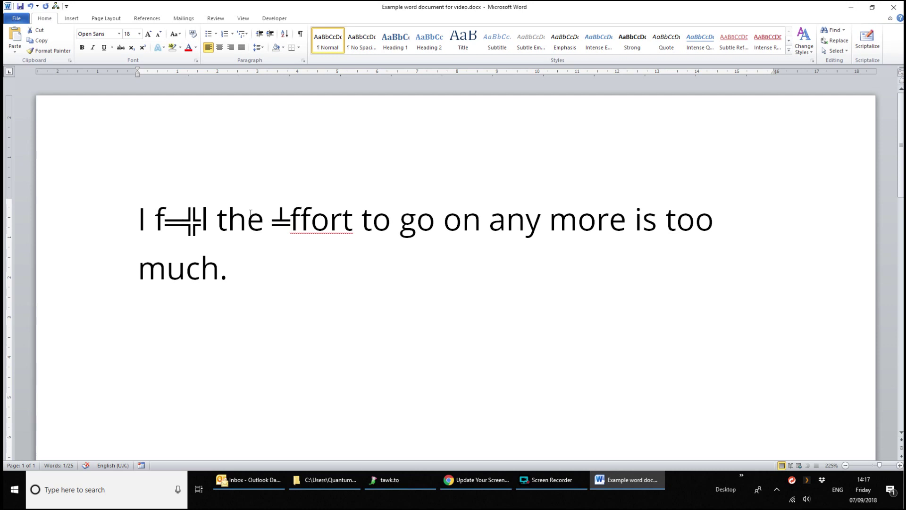
pyautogui.moveTo(250, 213); pyautogui.dragTo(265, 214)
pyautogui.write('†')
pyautogui.scroll(-5, 439, 340)
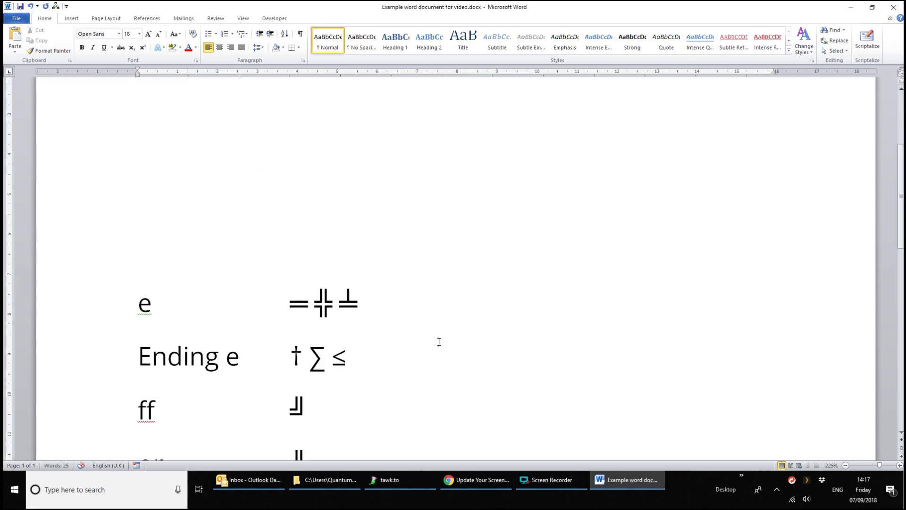
pyautogui.scroll(-1, 424, 344)
# Replace the final e of 'more' with the ∑ symbol.
pyautogui.doubleClick(319, 309)
pyautogui.hotkey('ctrl', 'c')
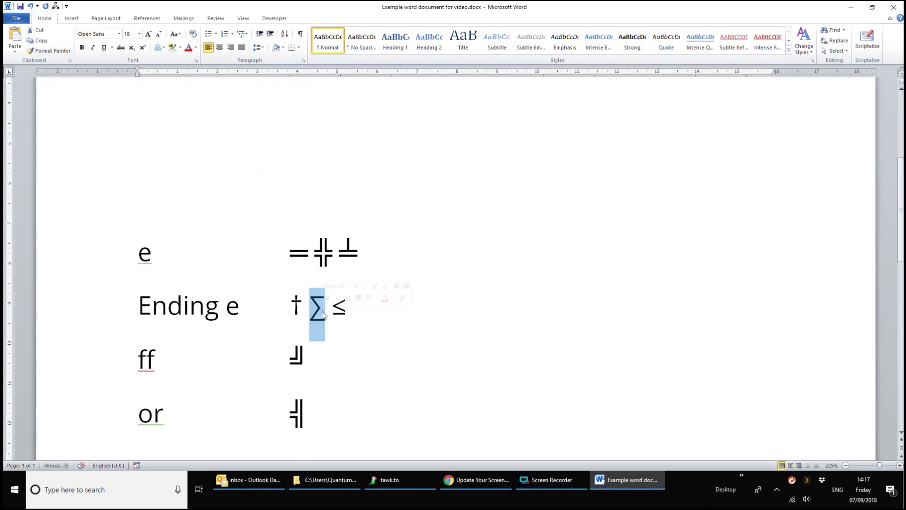
pyautogui.scroll(6, 552, 307)
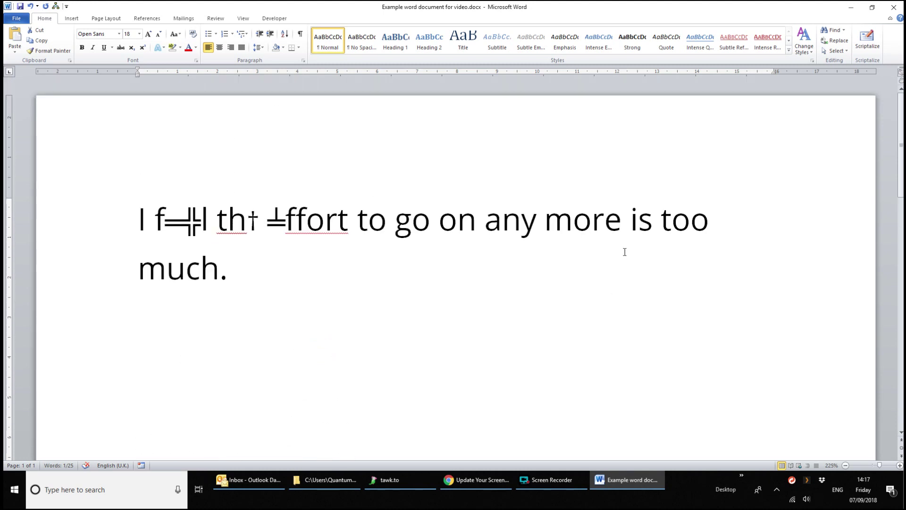
pyautogui.moveTo(604, 232); pyautogui.dragTo(622, 231)
pyautogui.hotkey('ctrl', 'v')
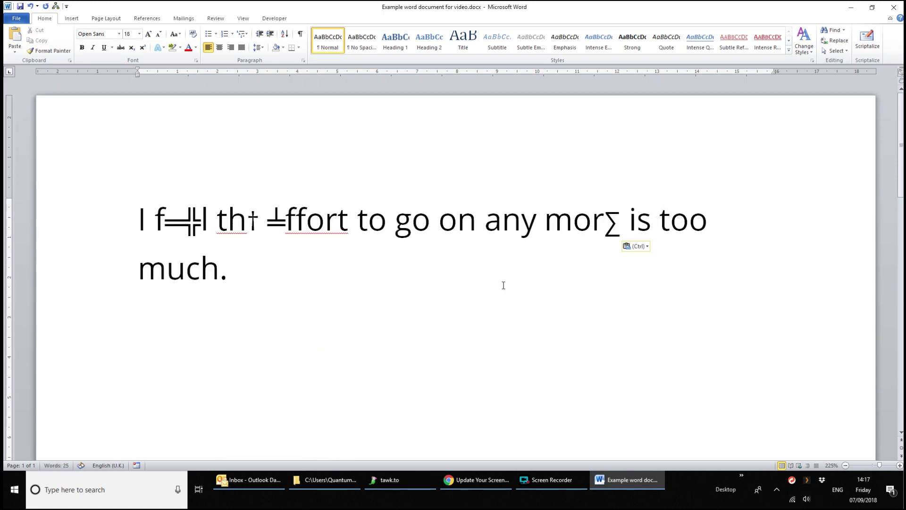
pyautogui.scroll(-5, 467, 300)
# Replace the ff in 'effort' with the ╝ symbol.
pyautogui.click(290, 320)
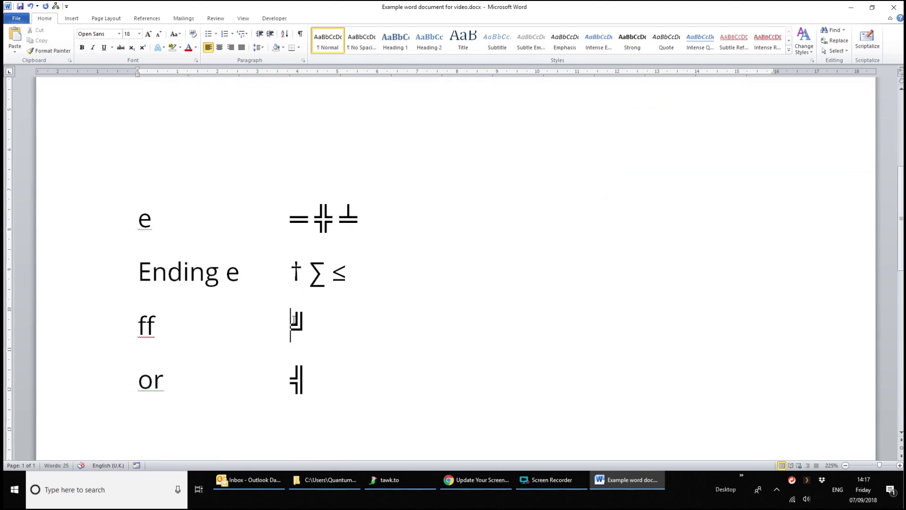
pyautogui.doubleClick(298, 321)
pyautogui.hotkey('ctrl', 'c')
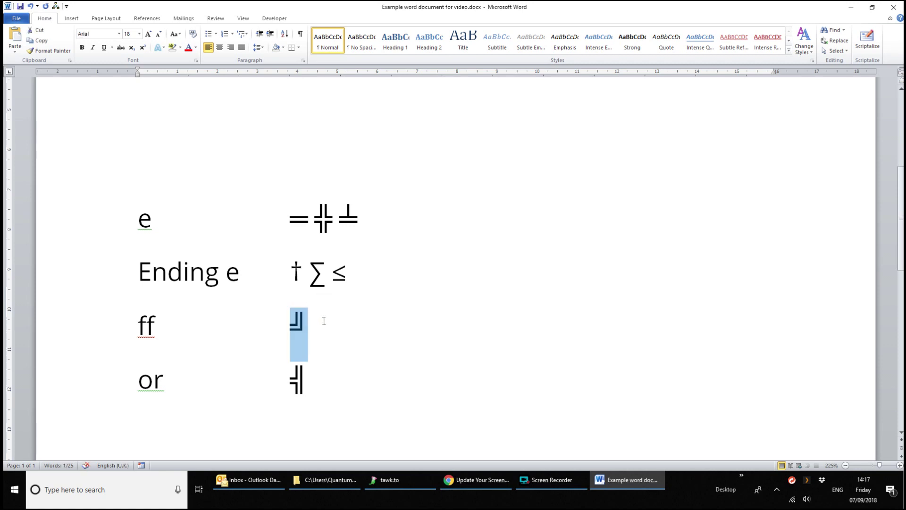
pyautogui.scroll(5, 360, 311)
pyautogui.moveTo(286, 136); pyautogui.dragTo(305, 142)
pyautogui.hotkey('ctrl', 'v')
pyautogui.scroll(-5, 542, 336)
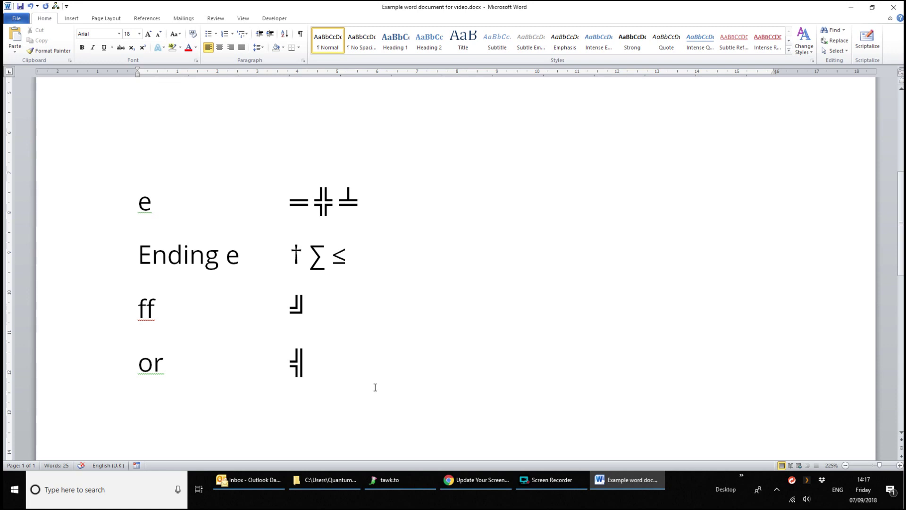
# Copy the symbol on the or row for use in 'more'.
pyautogui.doubleClick(296, 362)
pyautogui.hotkey('ctrl', 'c')
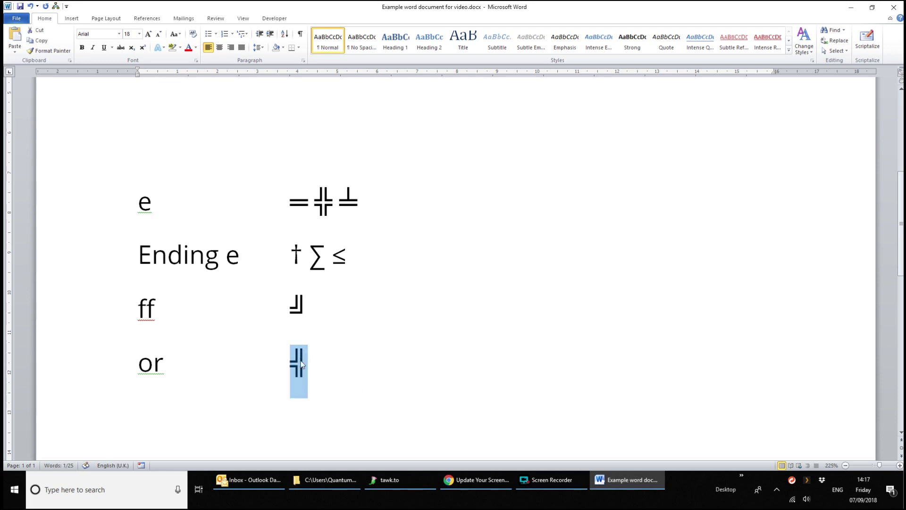
pyautogui.scroll(2, 578, 297)
pyautogui.scroll(3, 577, 297)
# Replace the 'or' in 'more' with the ╢ symbol.
pyautogui.click(571, 185)
pyautogui.moveTo(570, 185); pyautogui.dragTo(603, 186)
pyautogui.hotkey('ctrl', 'v')
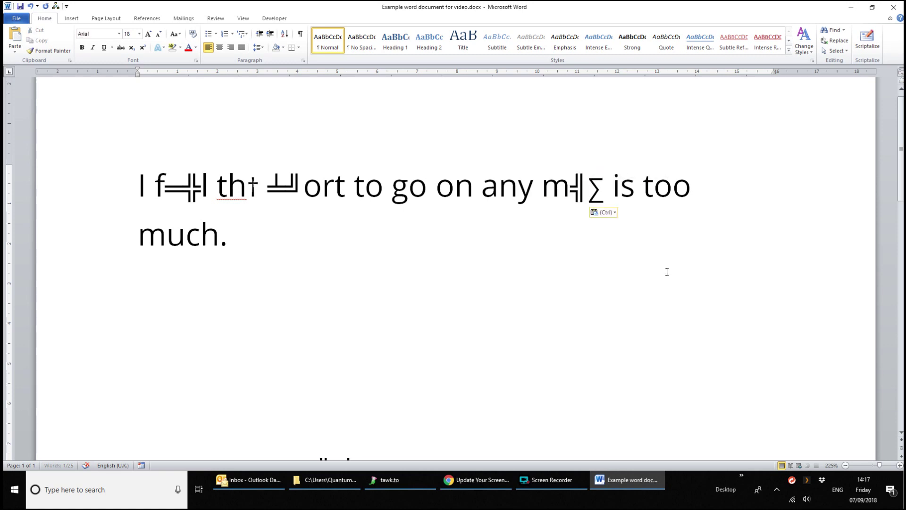
# Set the whole edited sentence in the PremiumUltra1 handwriting font.
pyautogui.click(561, 297)
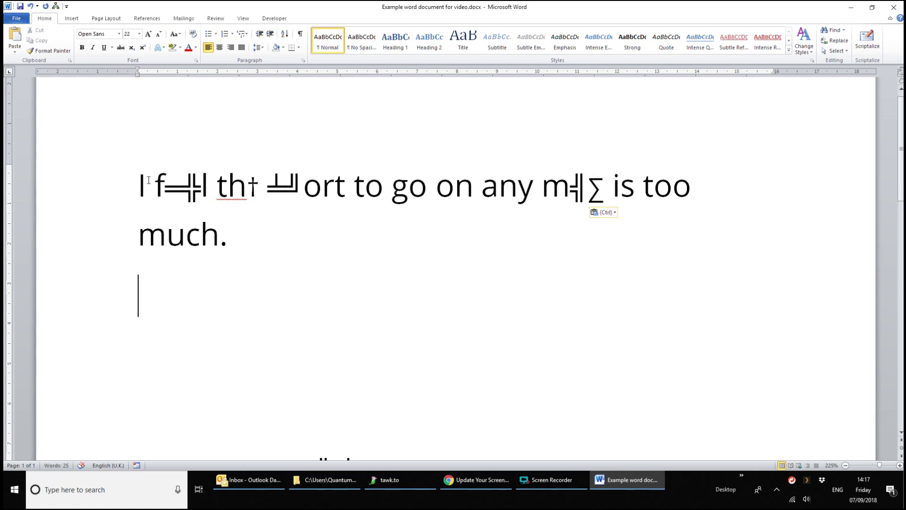
pyautogui.moveTo(136, 182); pyautogui.dragTo(234, 237)
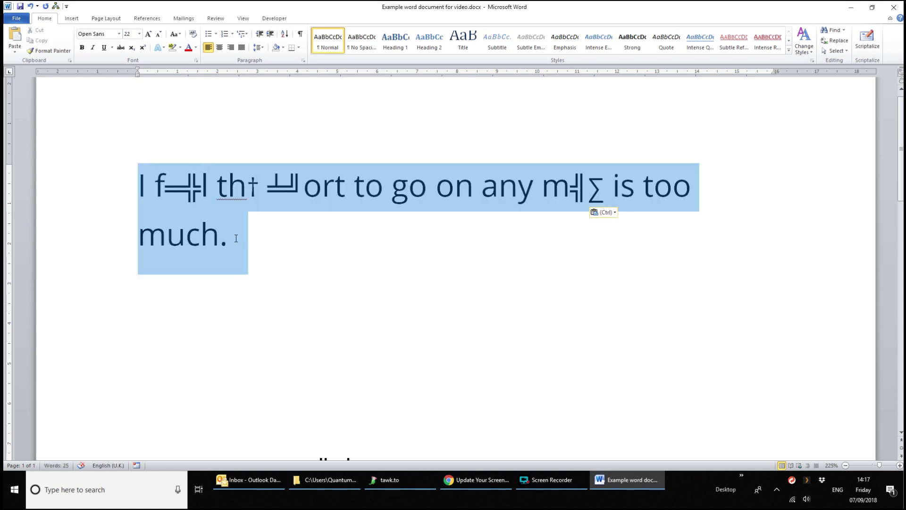
pyautogui.click(119, 38)
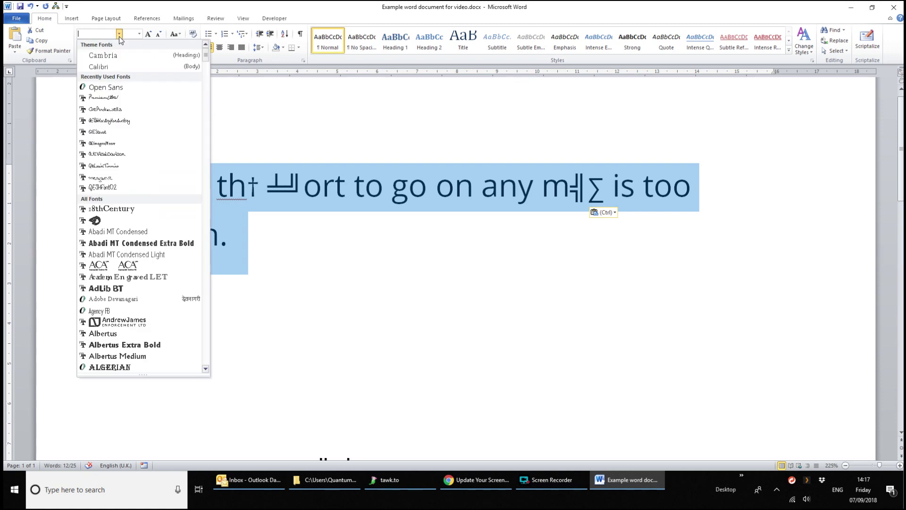
pyautogui.click(103, 98)
pyautogui.click(270, 276)
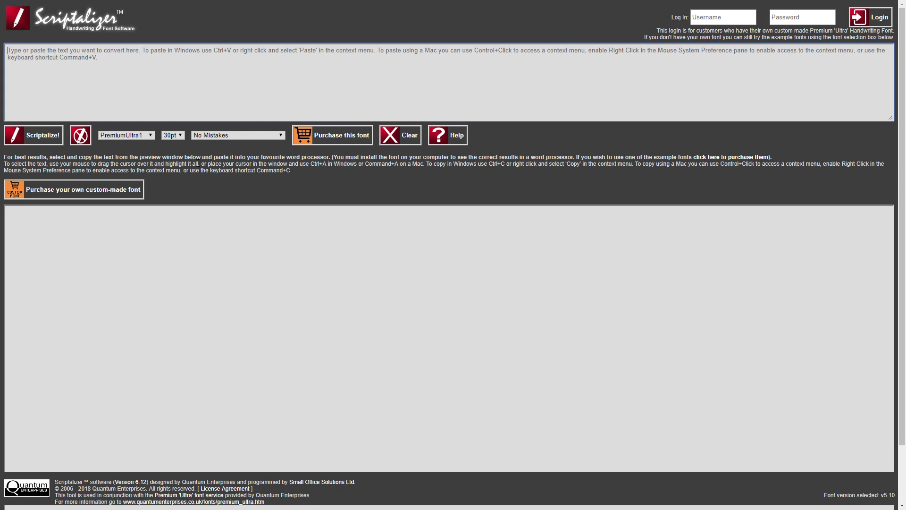
# Clear a test phrase and paste 'I feel the effort to go on any more is too much.' into the input box.
pyautogui.click(168, 88)
pyautogui.write('here is some text')
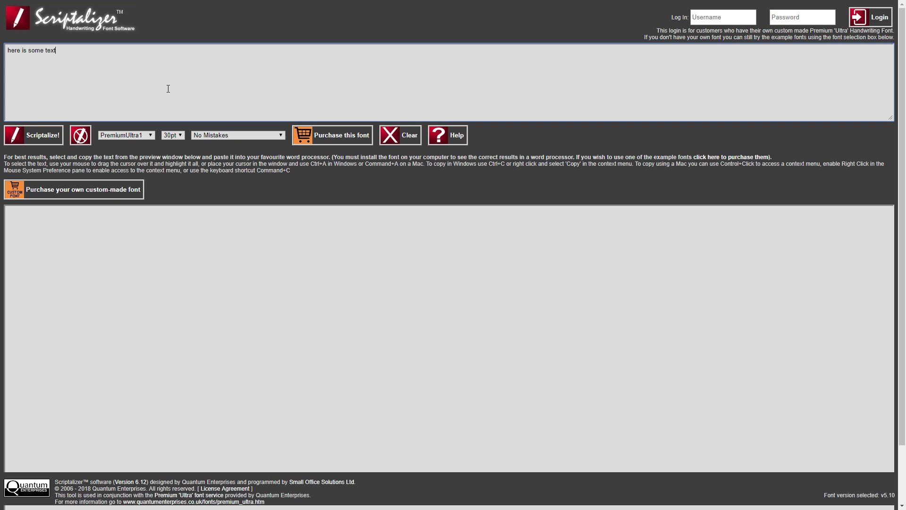
pyautogui.press('BackSpace')
pyautogui.press('BackSpace')
pyautogui.press('BackSpace')
pyautogui.press('BackSpace')
pyautogui.press('BackSpace')
pyautogui.press('BackSpace')
pyautogui.press('BackSpace')
pyautogui.press('BackSpace')
pyautogui.press('BackSpace')
pyautogui.press('BackSpace')
pyautogui.press('BackSpace')
pyautogui.press('BackSpace')
pyautogui.press('BackSpace')
pyautogui.press('BackSpace')
pyautogui.press('BackSpace')
pyautogui.press('BackSpace')
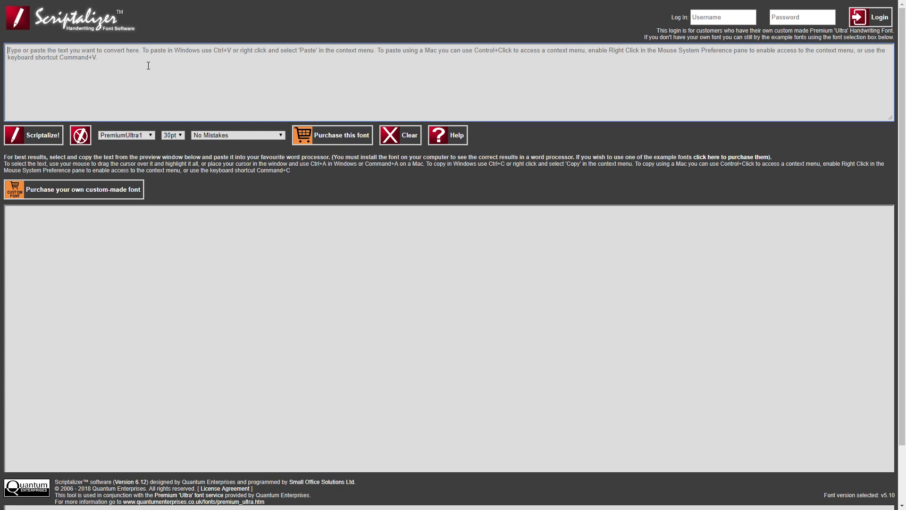
pyautogui.write('I feel the effort to go on any more is too much.')
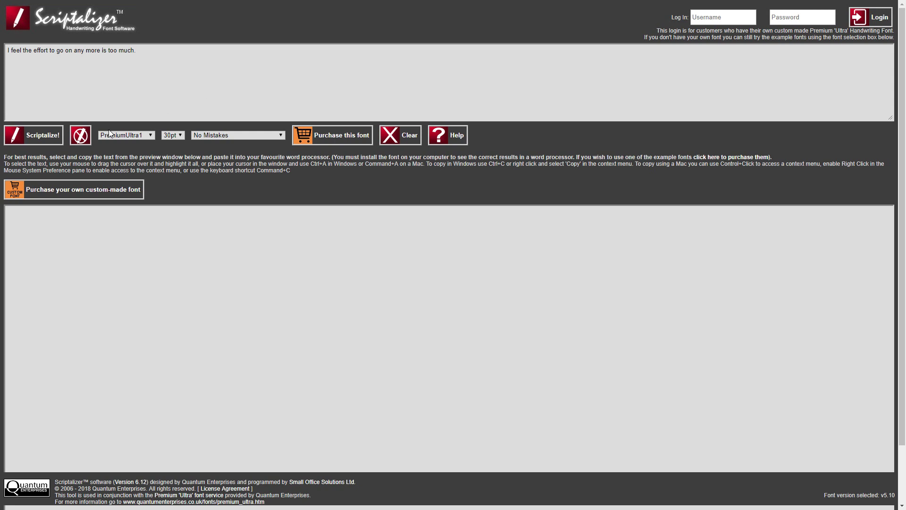
# Scriptalize the sentence, then regenerate it in the PremiumUltra14 font at 28pt.
pyautogui.click(47, 136)
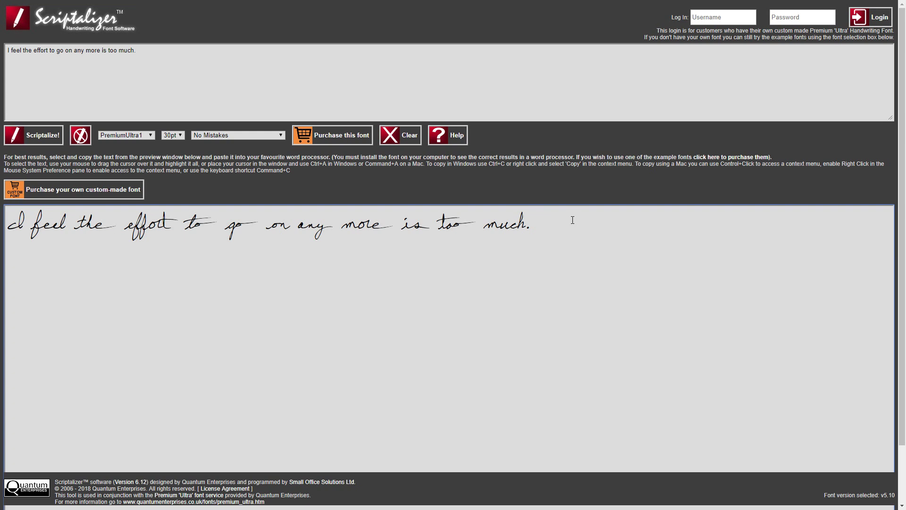
pyautogui.click(150, 136)
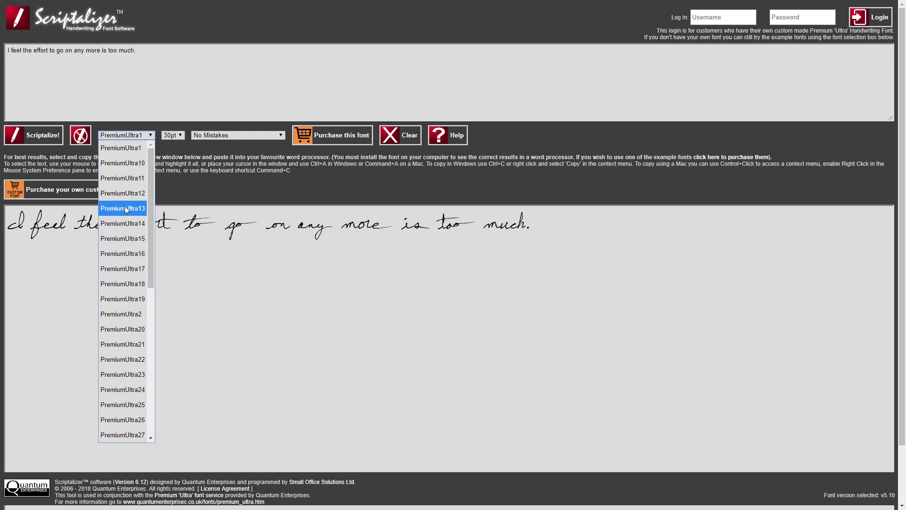
pyautogui.click(127, 226)
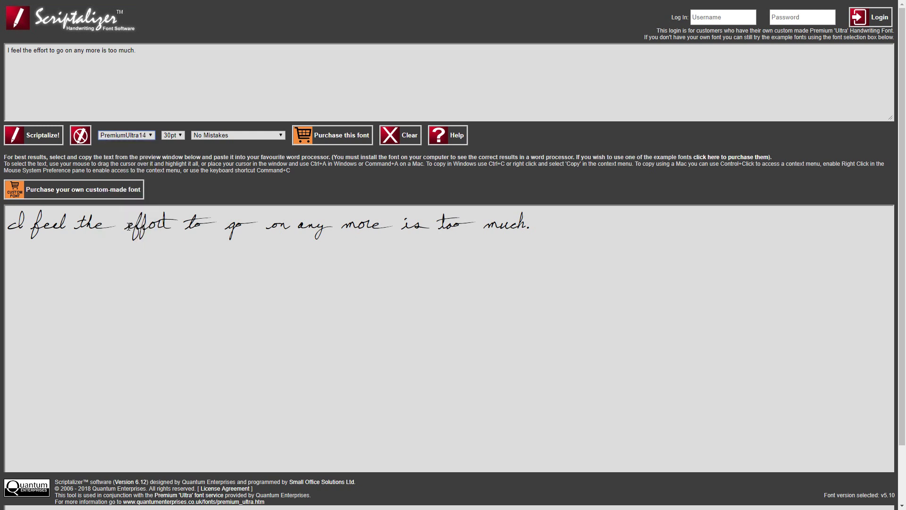
pyautogui.click(47, 138)
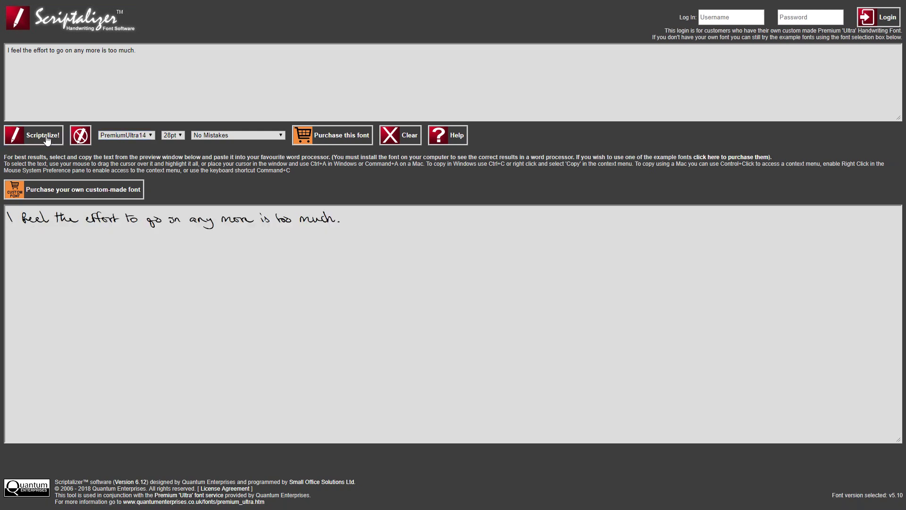
# Switch the font back to PremiumUltra1 and regenerate the handwriting preview at 30pt.
pyautogui.click(457, 229)
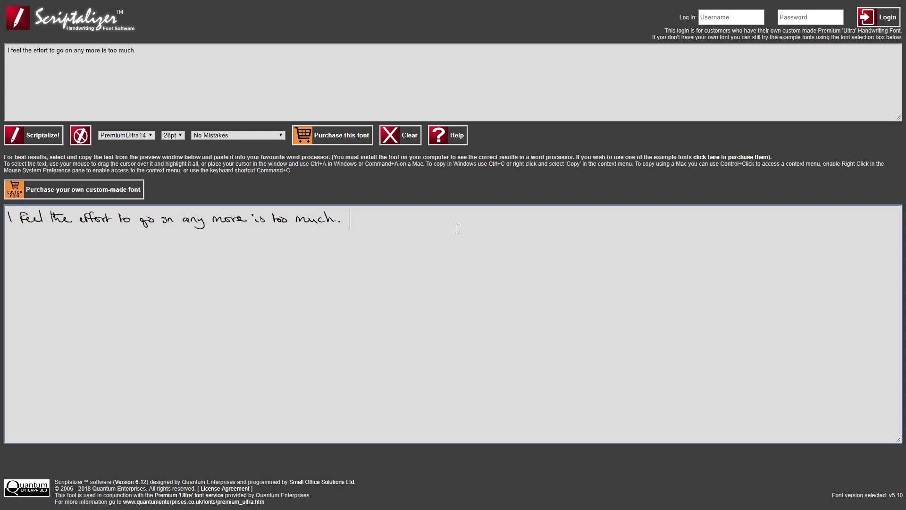
pyautogui.click(152, 135)
pyautogui.click(143, 142)
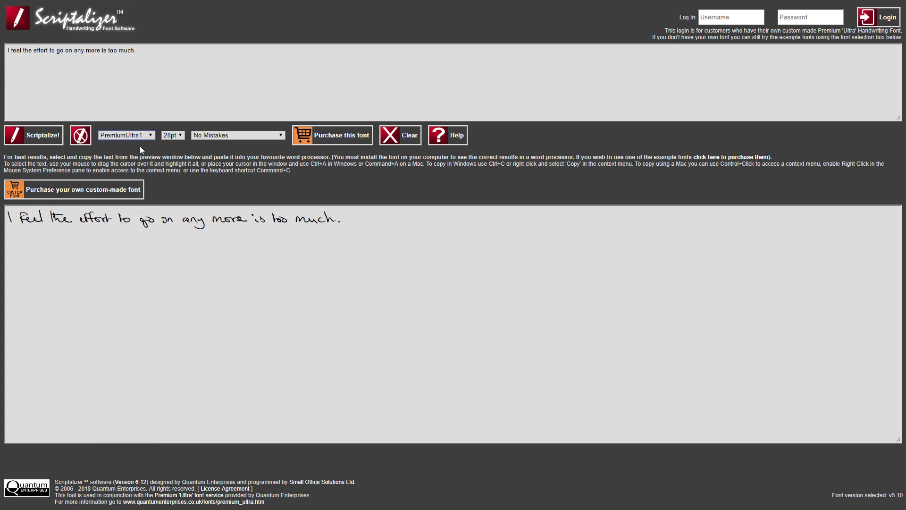
pyautogui.click(52, 136)
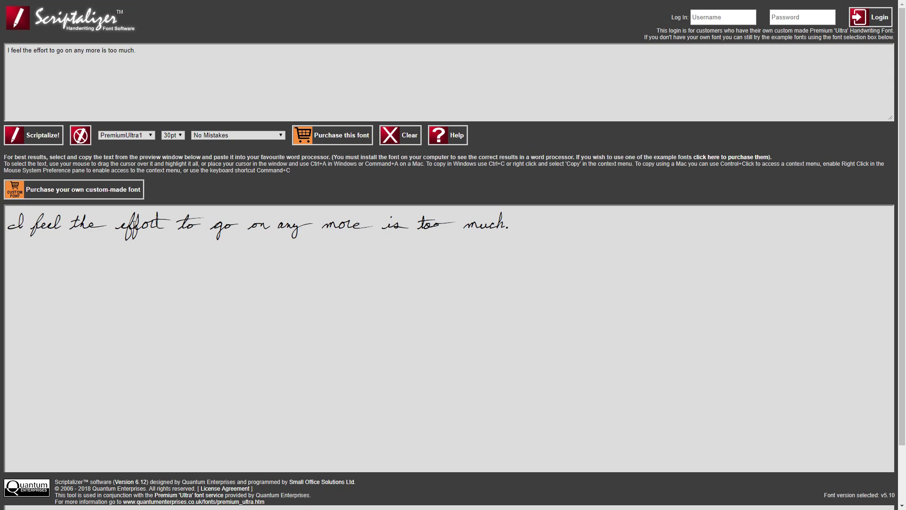
# Delete the character before 'effort' in the preview and keep the text size at 30pt.
pyautogui.click(122, 228)
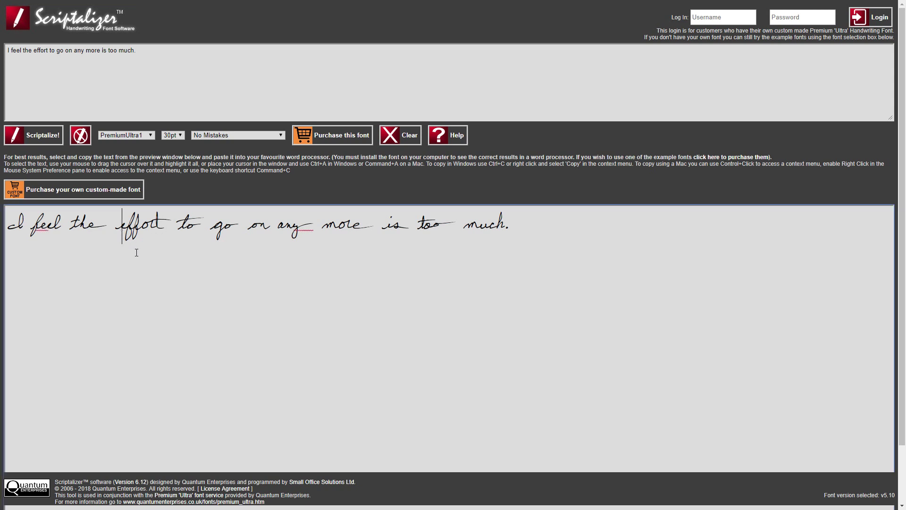
pyautogui.press('BackSpace')
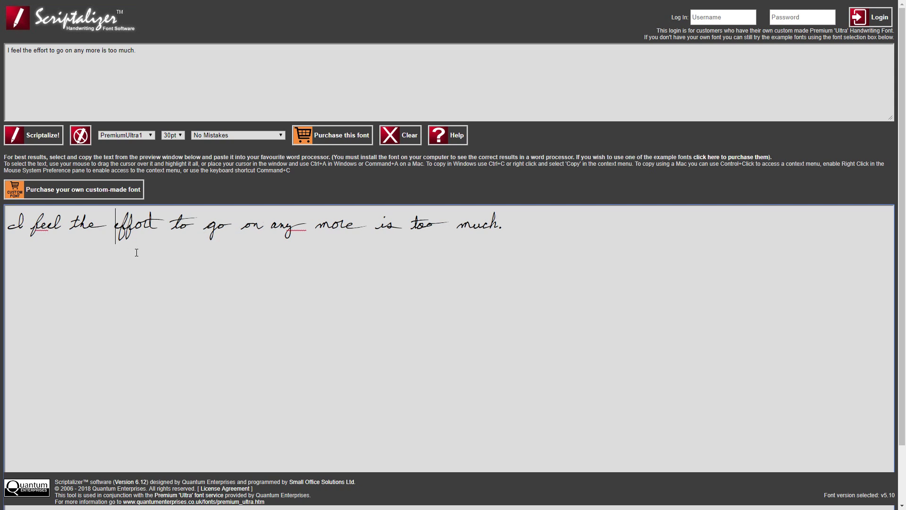
pyautogui.press('End')
pyautogui.click(180, 135)
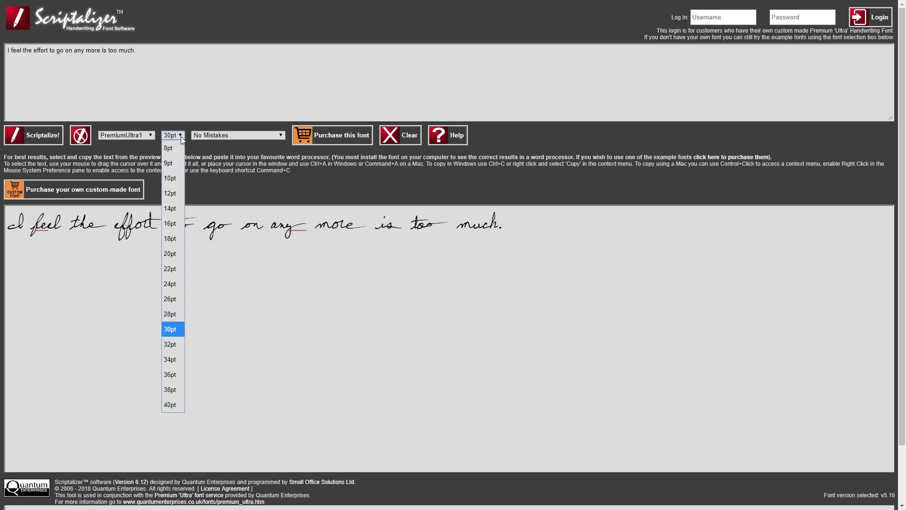
pyautogui.click(266, 347)
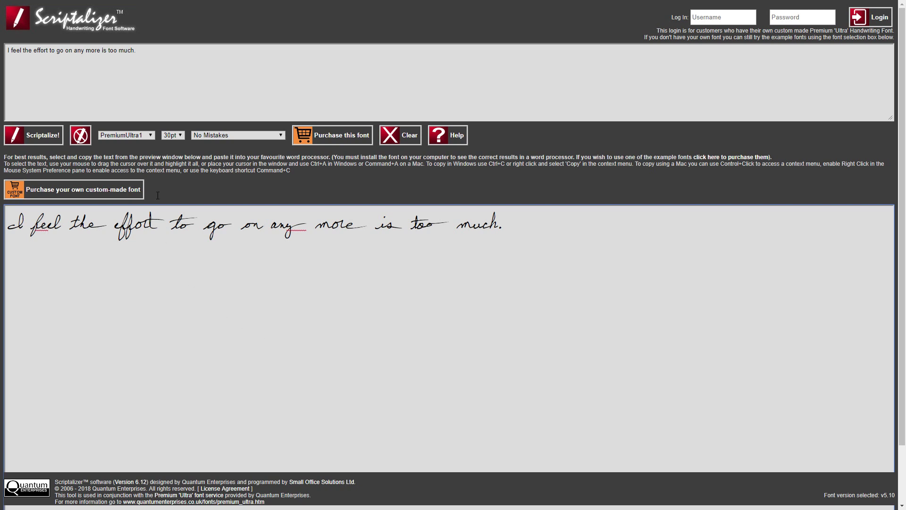
pyautogui.click(152, 135)
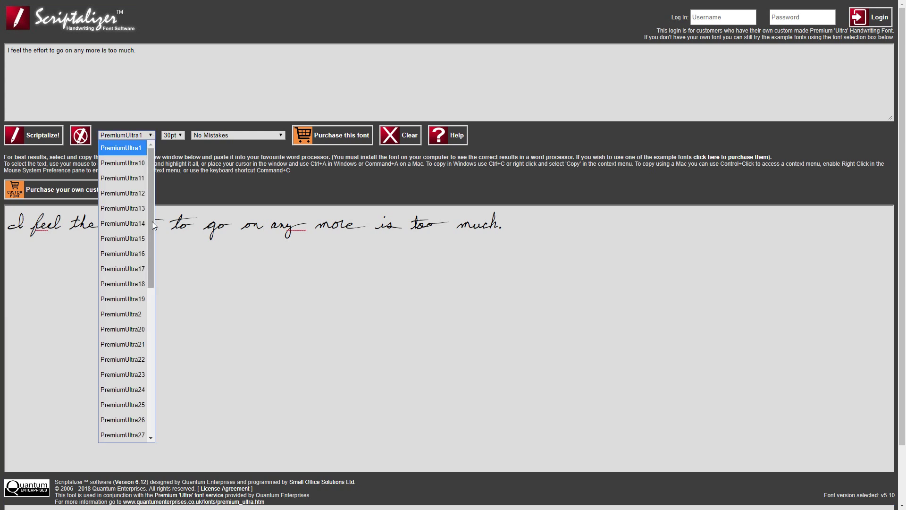
# Render the sentence in PremiumUltra14, then re-render it in the joined PremiumUltra1 cursive.
pyautogui.click(123, 223)
pyautogui.click(44, 135)
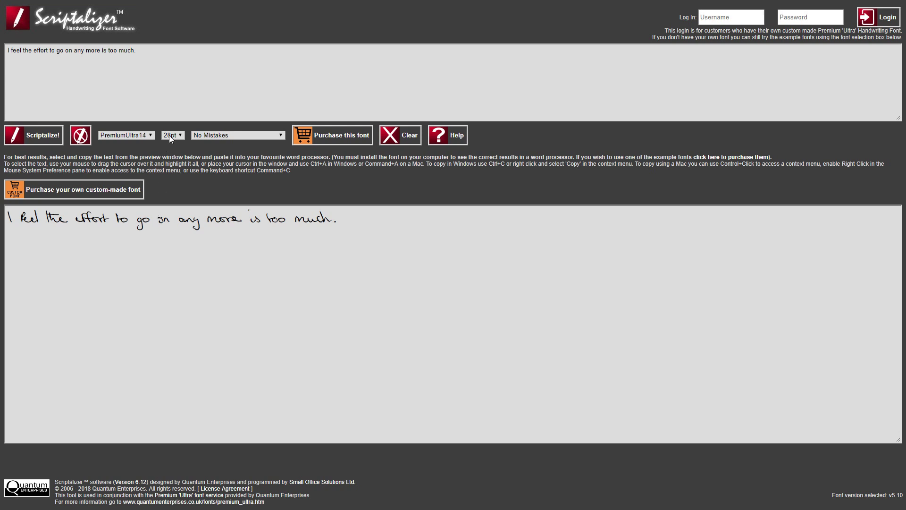
pyautogui.click(152, 135)
pyautogui.click(133, 148)
pyautogui.click(55, 140)
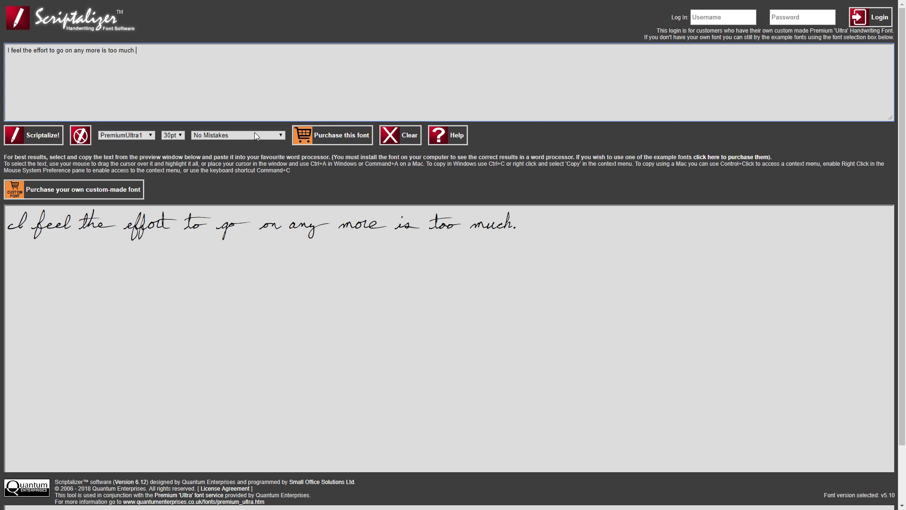
# Add crossed-out mistakes to 1 in 10 short words, regenerate the handwriting, and view the font purchase page.
pyautogui.click(281, 138)
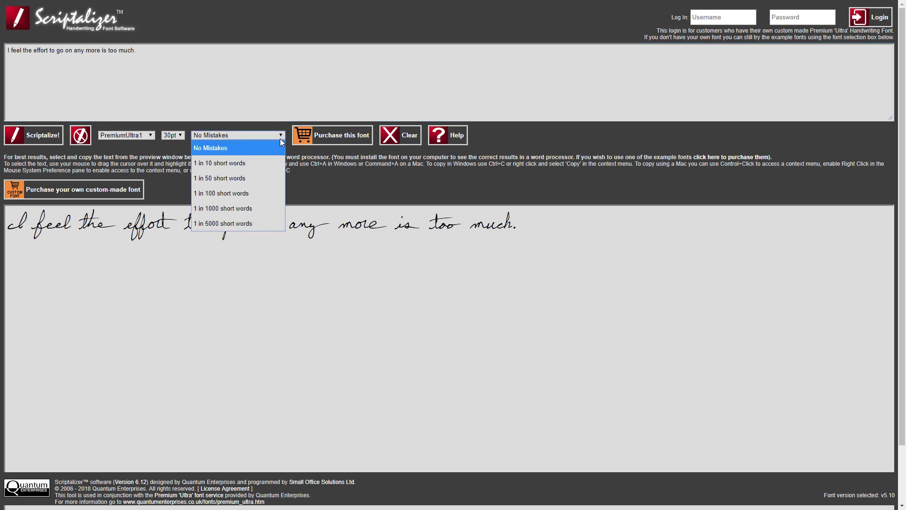
pyautogui.click(261, 164)
pyautogui.click(44, 137)
pyautogui.click(45, 137)
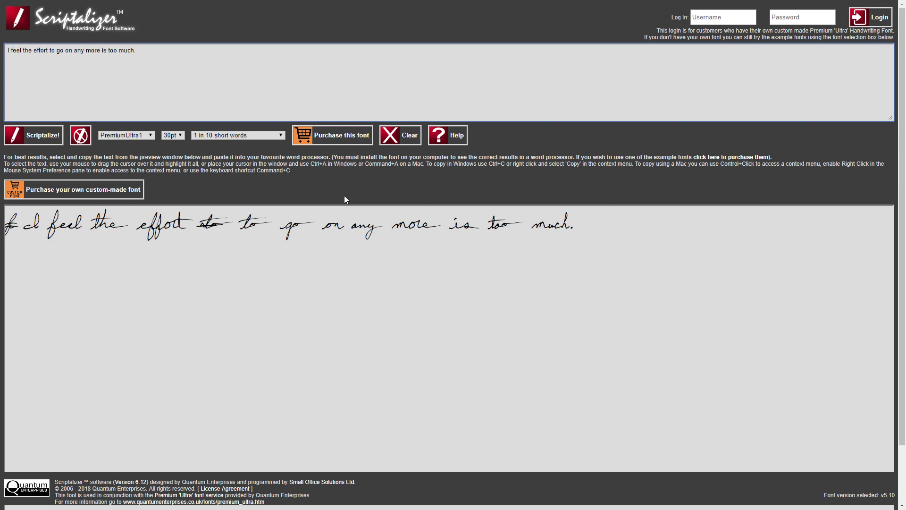
pyautogui.click(350, 135)
pyautogui.click(89, 193)
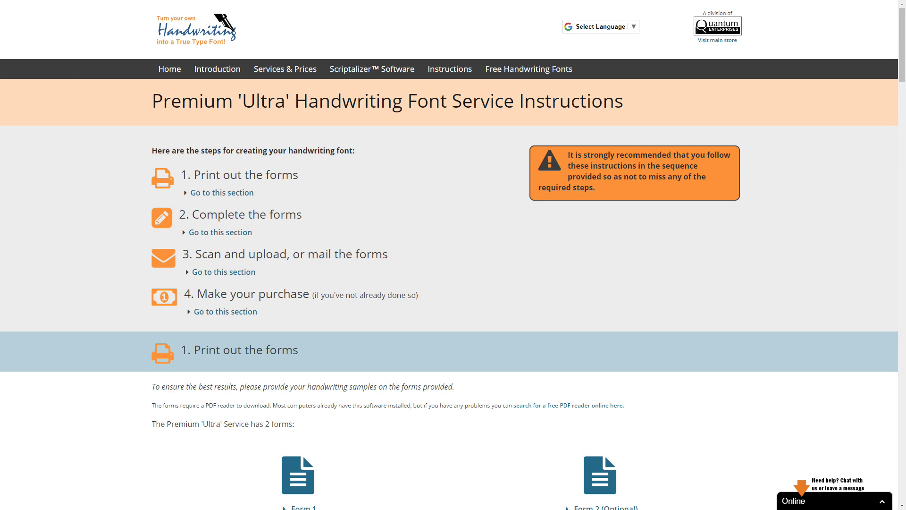
pyautogui.hotkey('alt', 'Left')
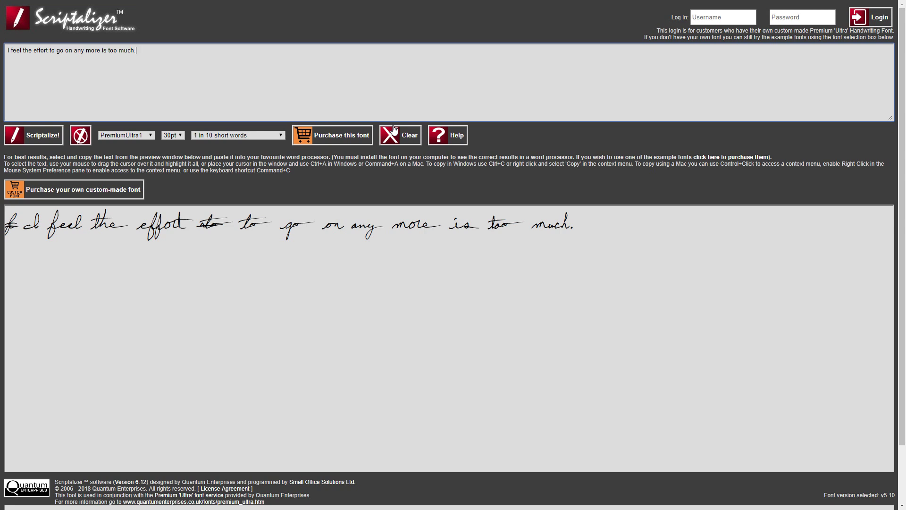
pyautogui.click(454, 144)
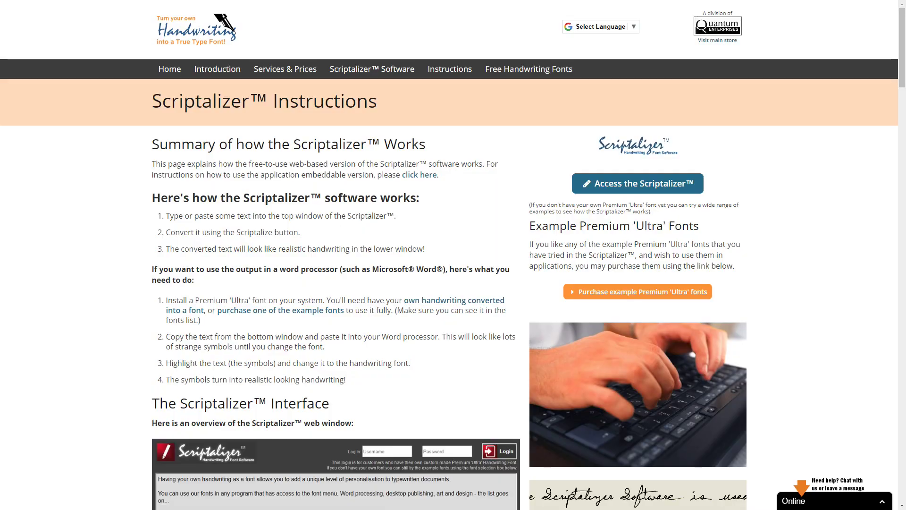
pyautogui.hotkey('ctrl', 'w')
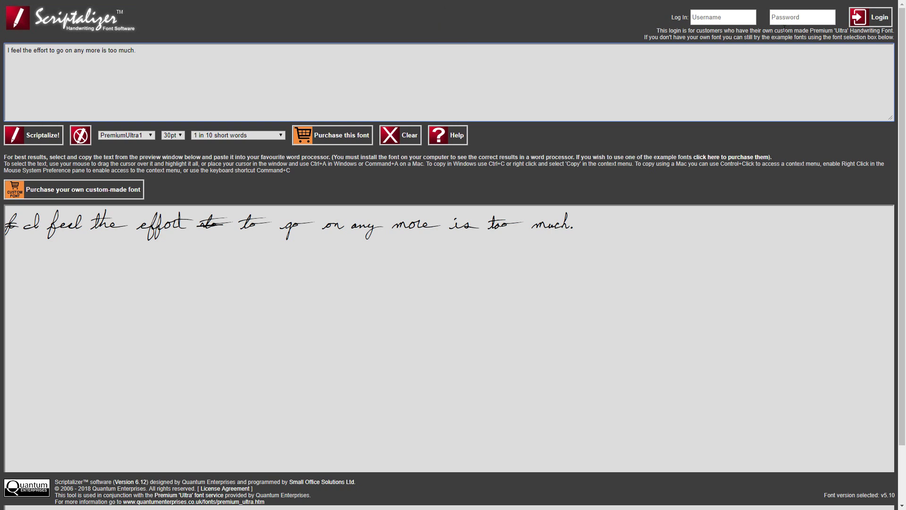
# Clear the text, paste in the symbol-encoded text, and decode it back to the plain sentence.
pyautogui.click(81, 136)
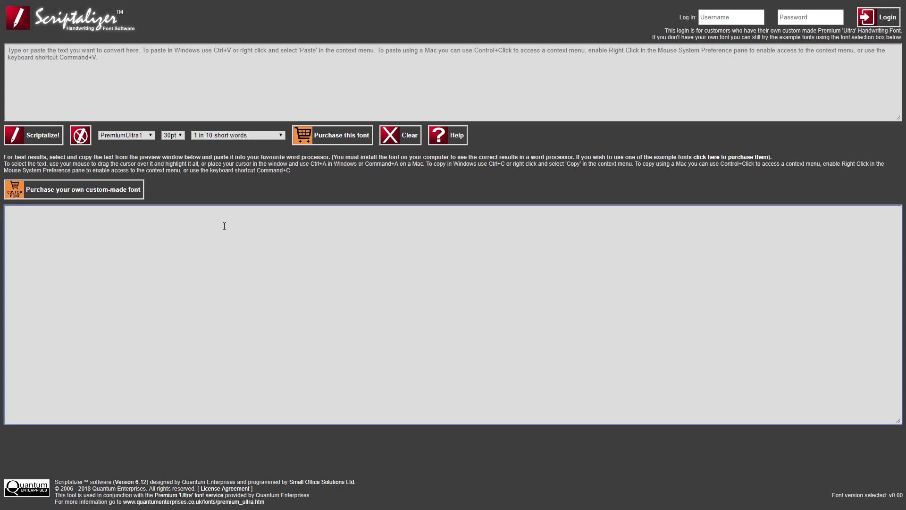
pyautogui.hotkey('ctrl', 'v')
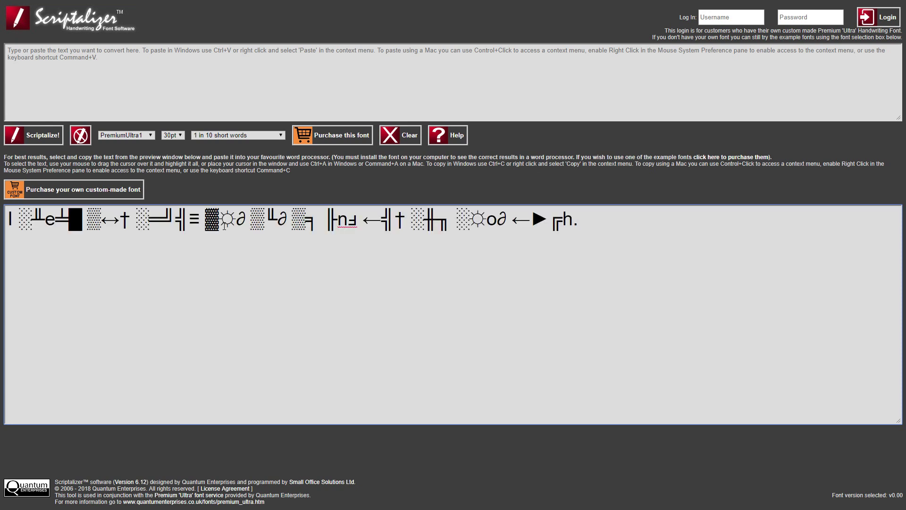
pyautogui.click(77, 136)
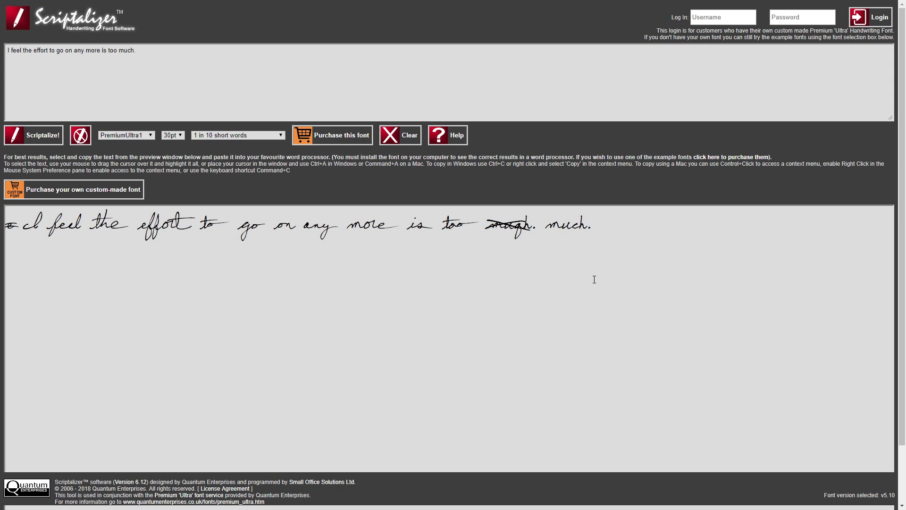
# Select and copy the whole handwritten line, then switch to the blank Word document.
pyautogui.moveTo(9, 223); pyautogui.dragTo(631, 286)
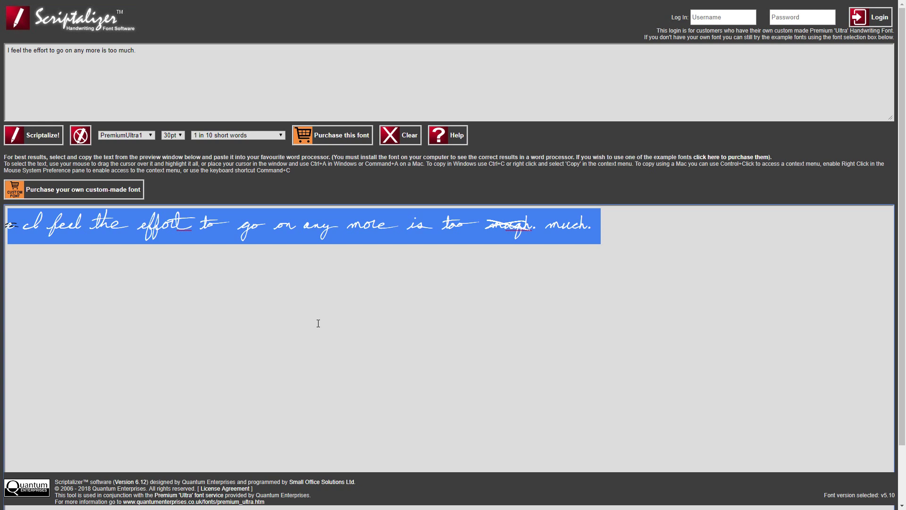
pyautogui.hotkey('alt', 'Tab')
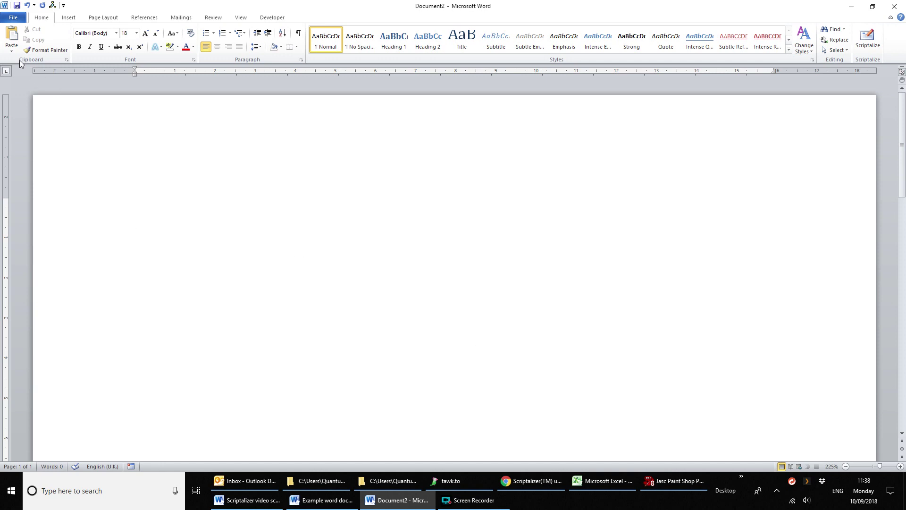
# Paste the Scriptalizer output with Keep Text Only and select both lines of symbol text.
pyautogui.click(11, 47)
pyautogui.click(10, 72)
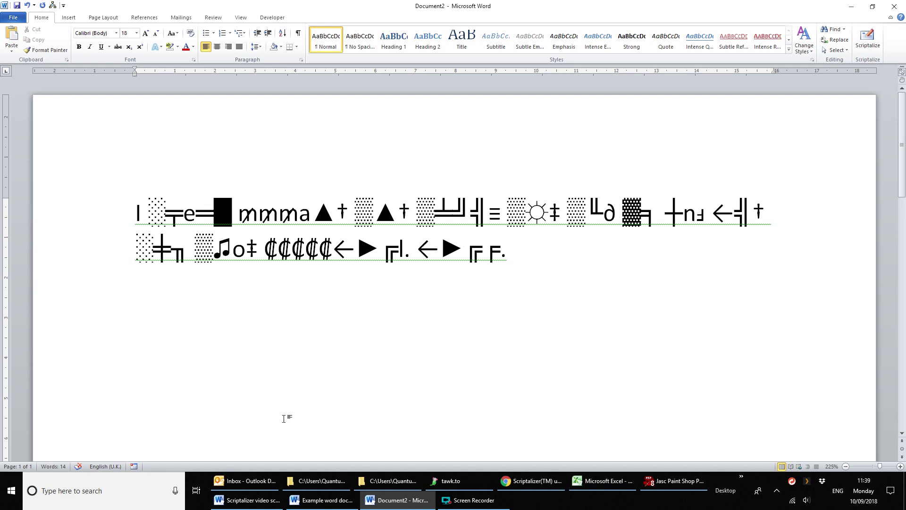
pyautogui.moveTo(134, 215); pyautogui.dragTo(577, 286)
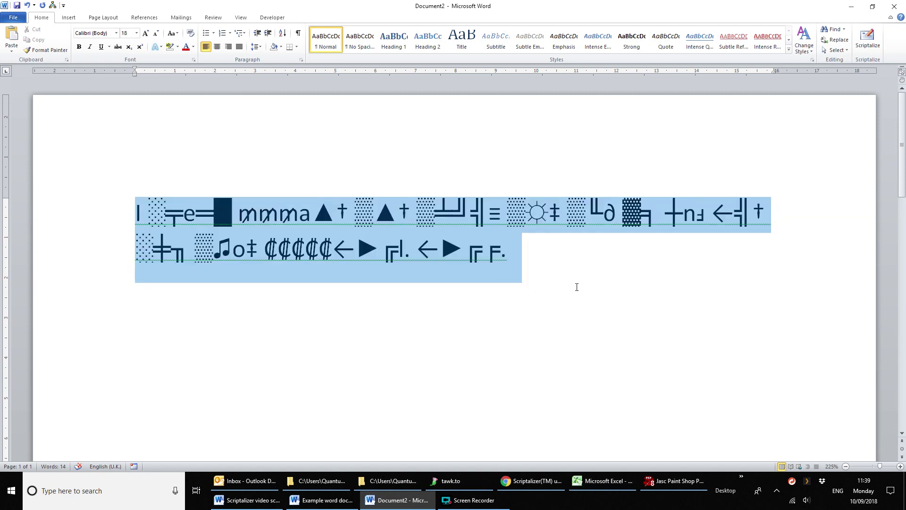
# Apply the PremiumUltra1 font to the selected symbol text and deselect it to reveal the cursive.
pyautogui.click(117, 33)
pyautogui.click(97, 87)
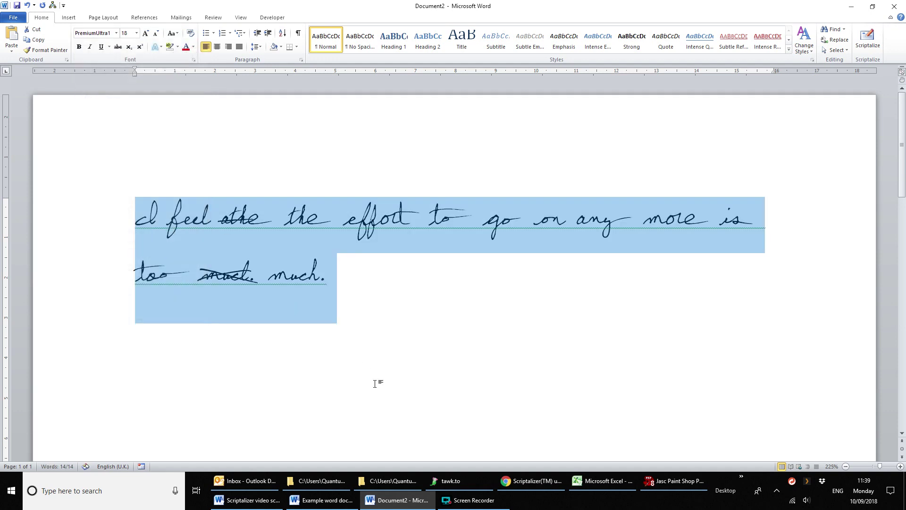
pyautogui.click(581, 308)
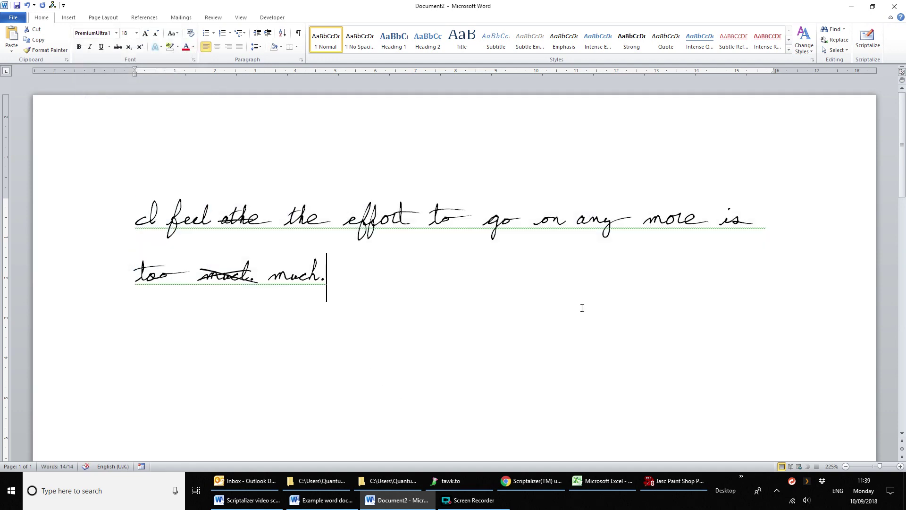